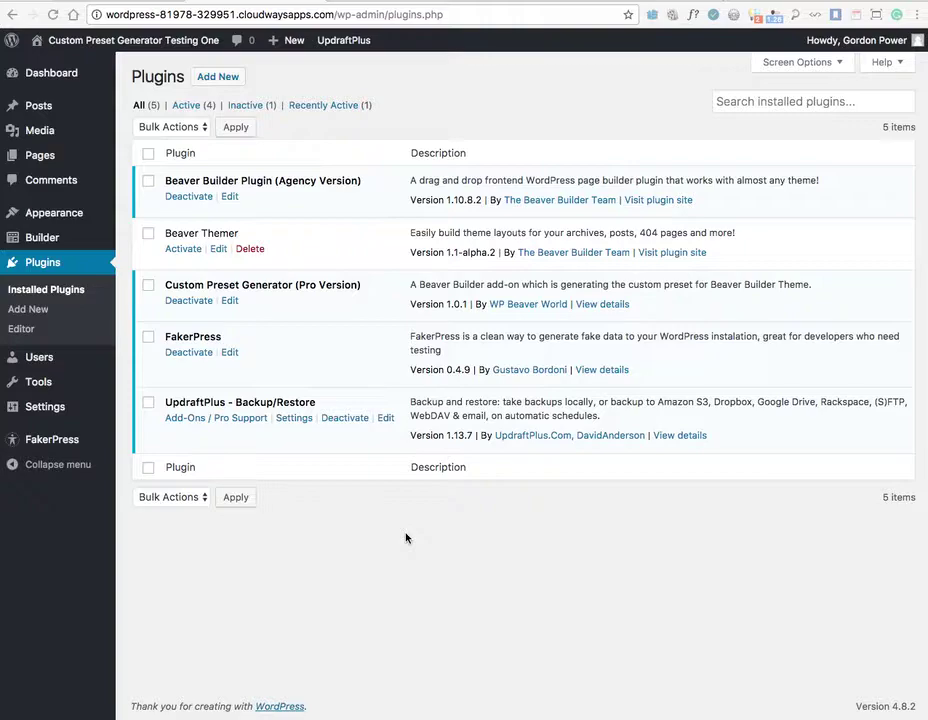
# Step: Follow the WP Beaver World author link for Custom Preset Generator (Pro Version)
pyautogui.click(645, 4)
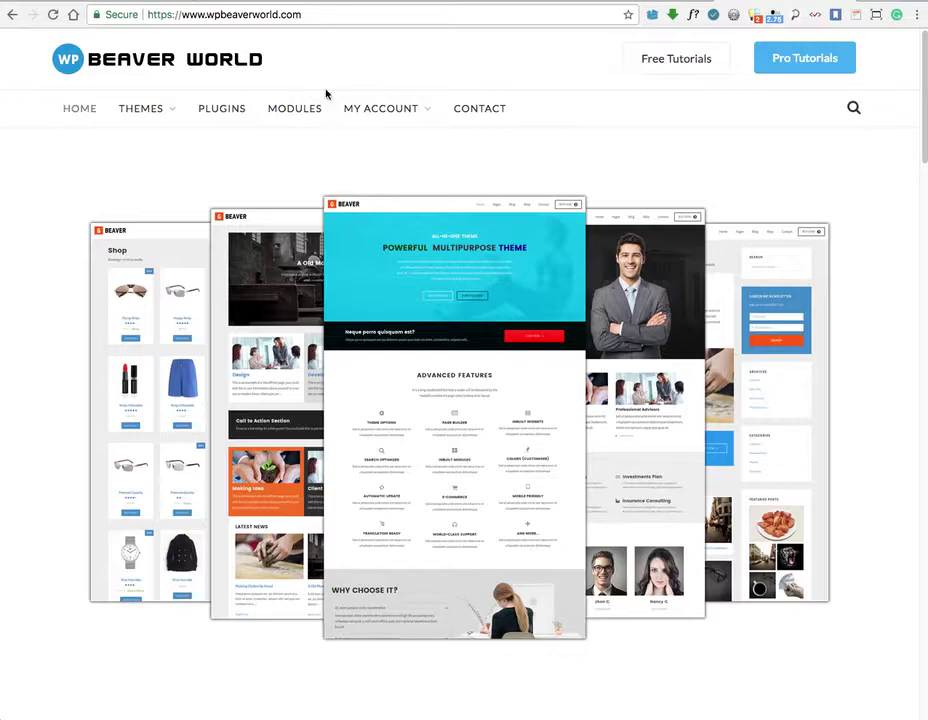
# Step: View the Custom Preset Generator details on WP Beaver World, scrolling through Lite versus Pro pricing
pyautogui.click(215, 116)
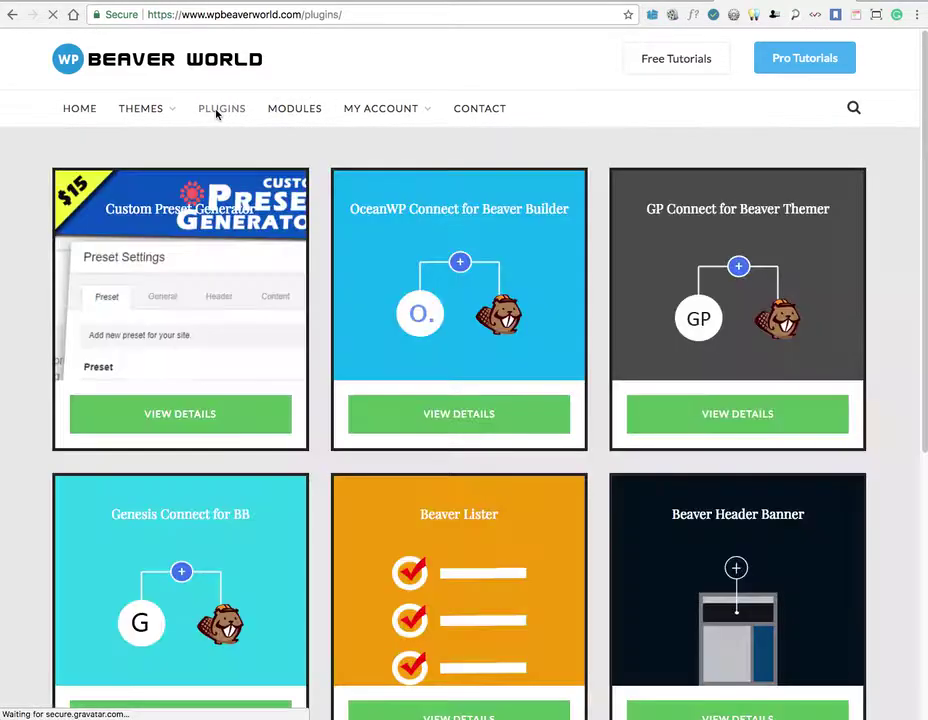
pyautogui.click(162, 424)
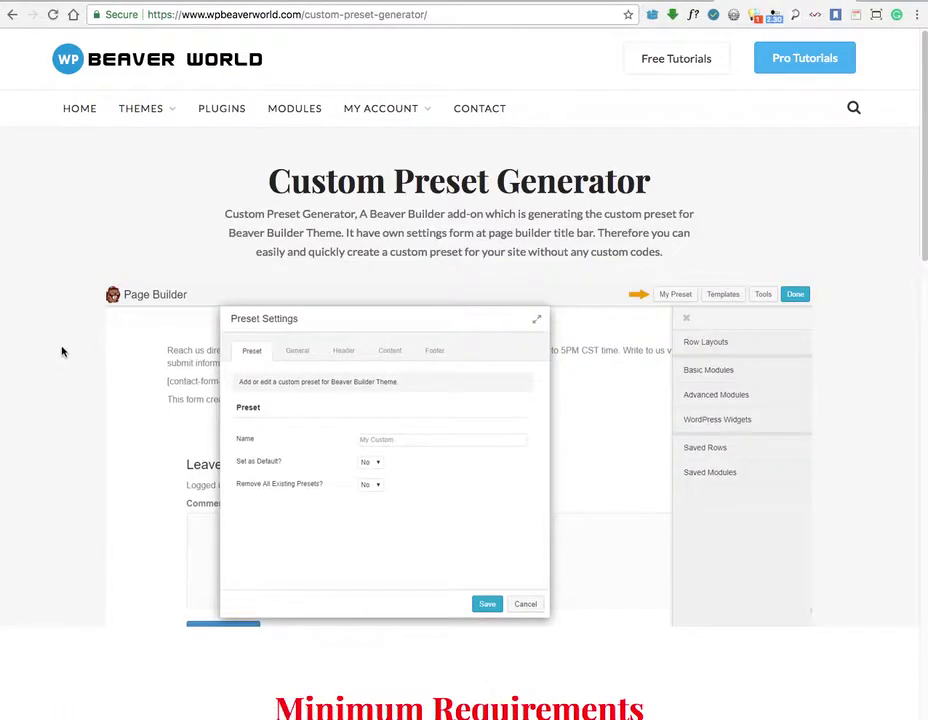
pyautogui.scroll(-1, 58, 354)
pyautogui.scroll(-15, 58, 347)
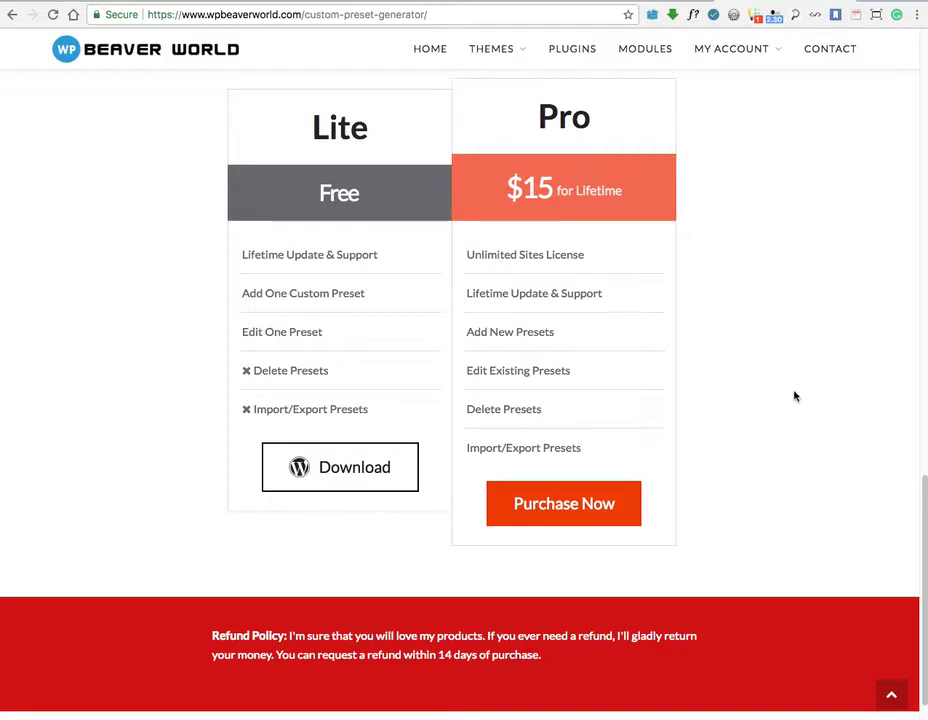
pyautogui.scroll(15, 792, 392)
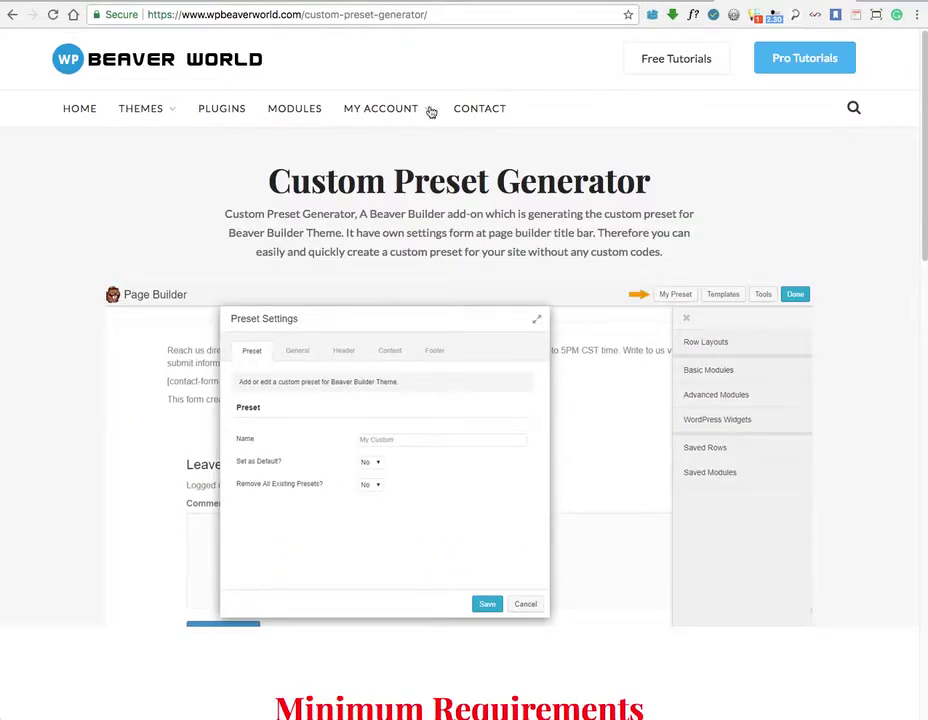
pyautogui.click(237, 3)
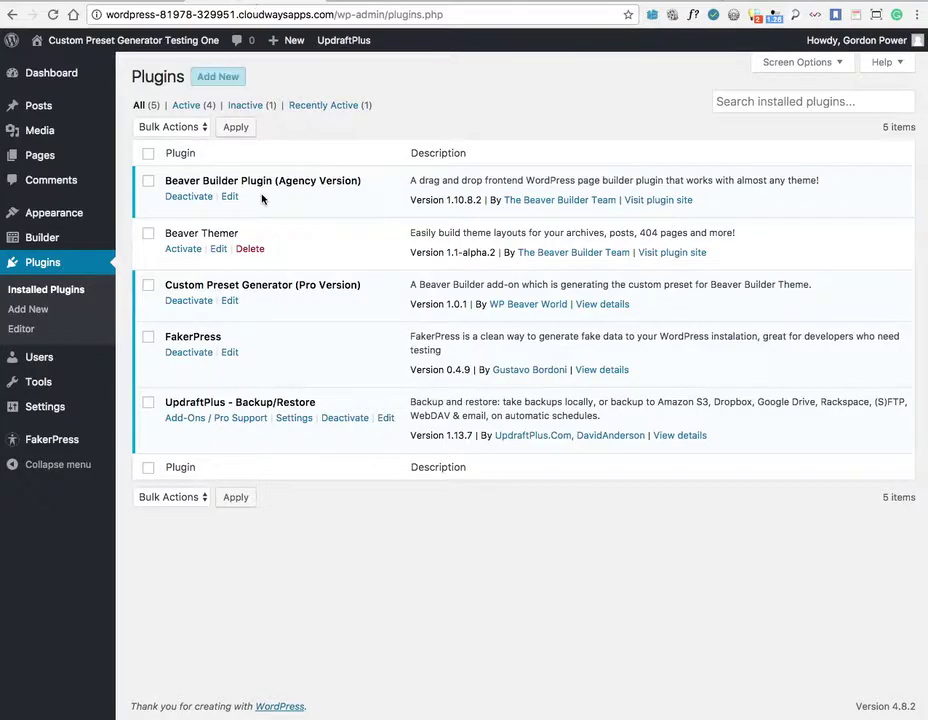
# Step: Create a new preset named Testing Five with Set as Default set to Yes
pyautogui.click(380, 2)
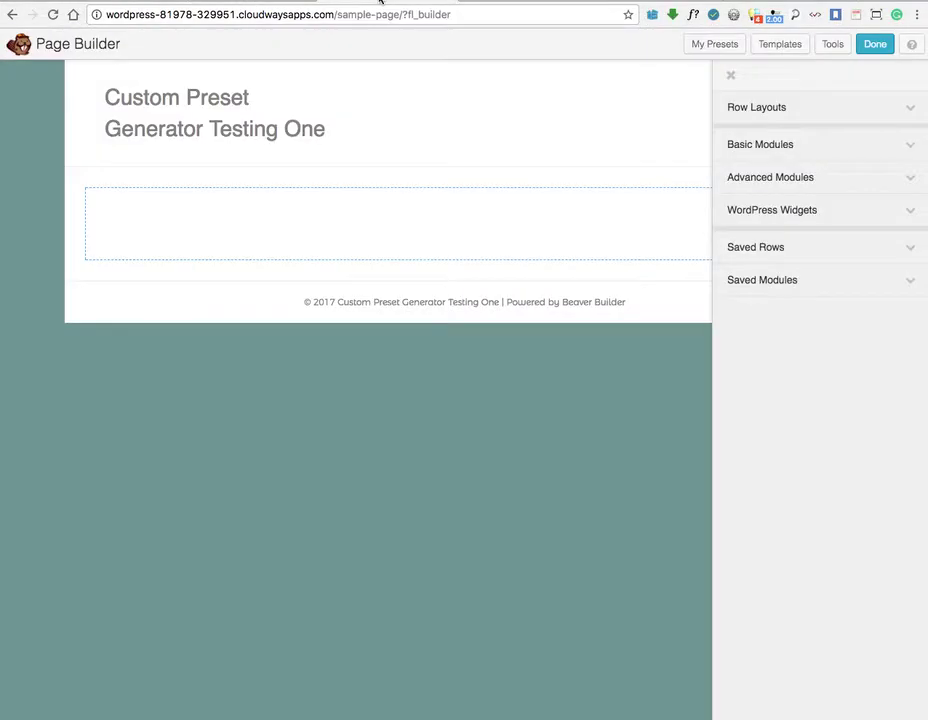
pyautogui.click(714, 47)
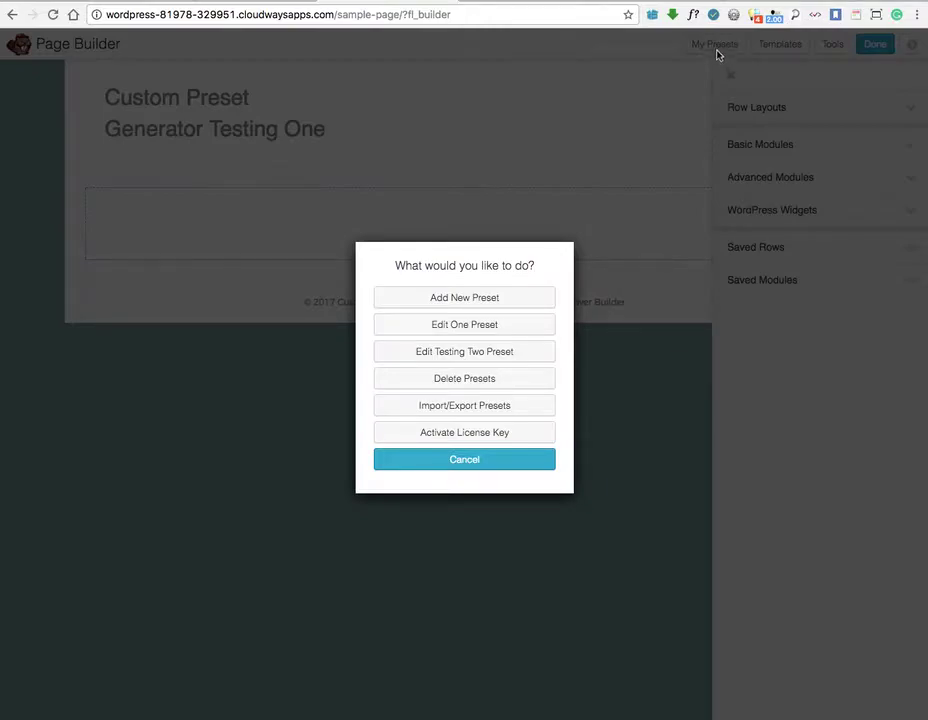
pyautogui.click(445, 300)
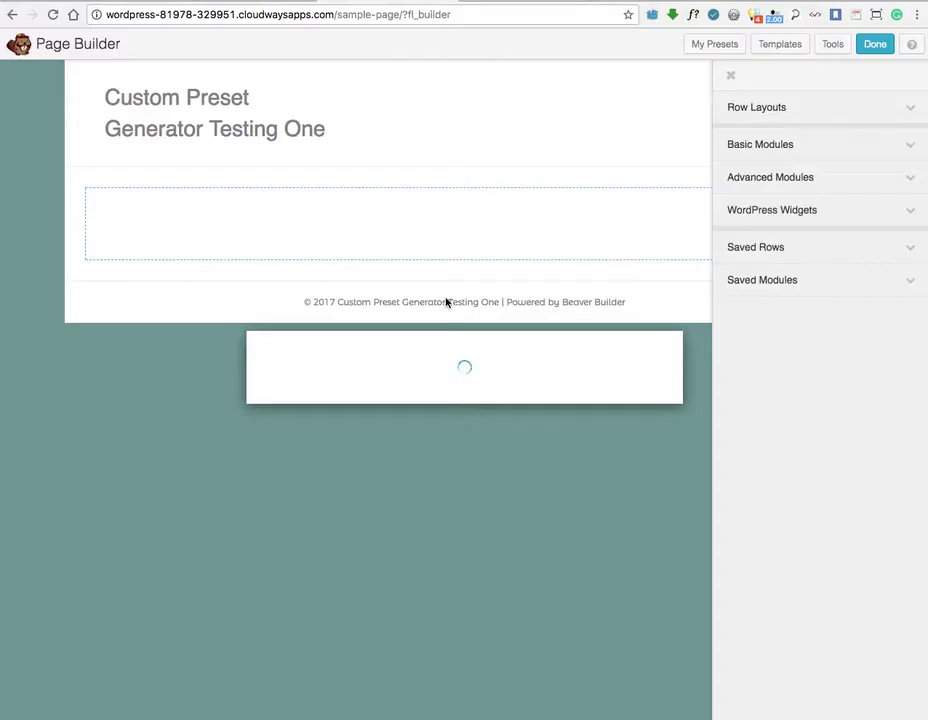
pyautogui.click(473, 337)
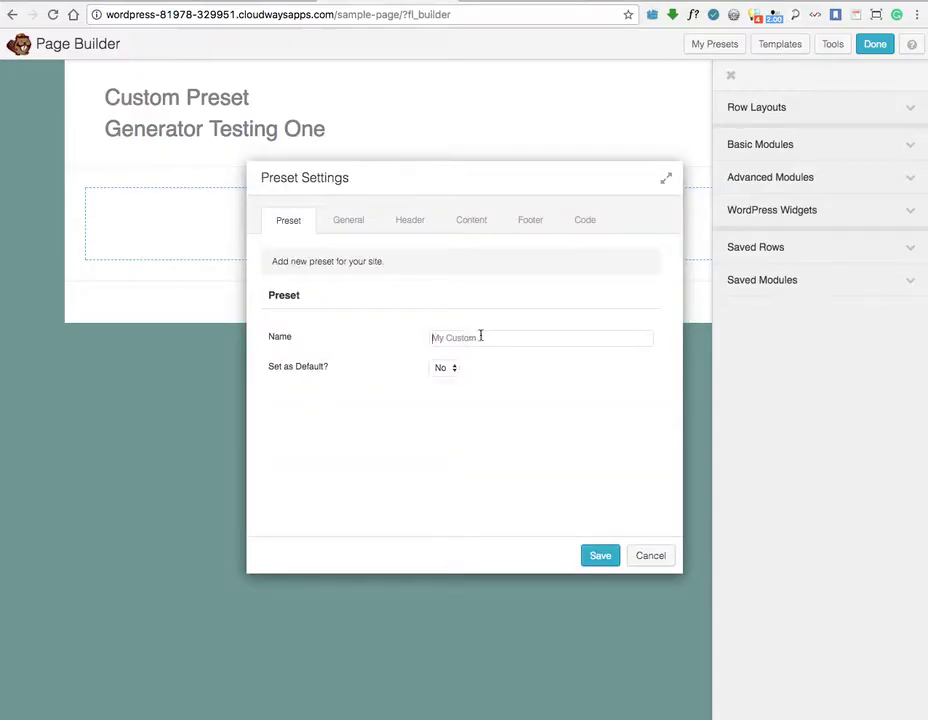
pyautogui.write('T')
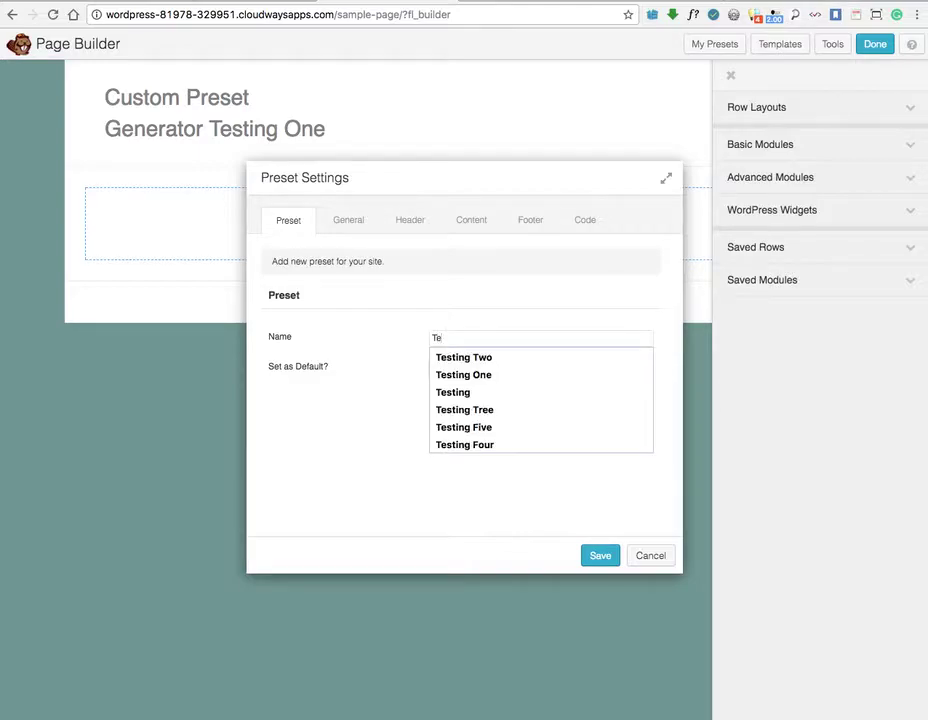
pyautogui.write('e')
pyautogui.click(490, 428)
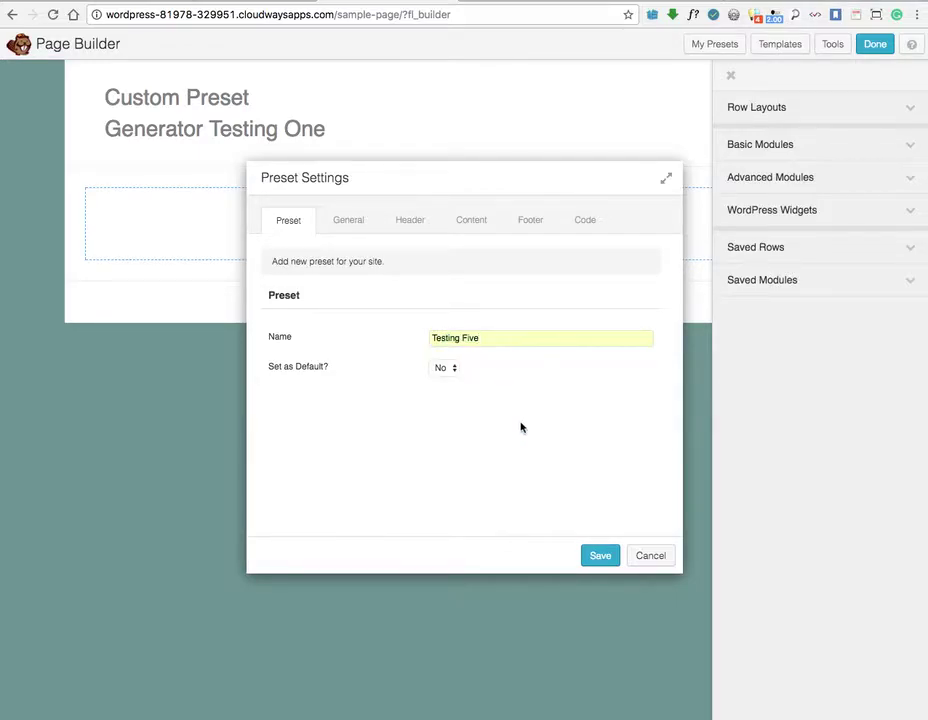
pyautogui.click(444, 369)
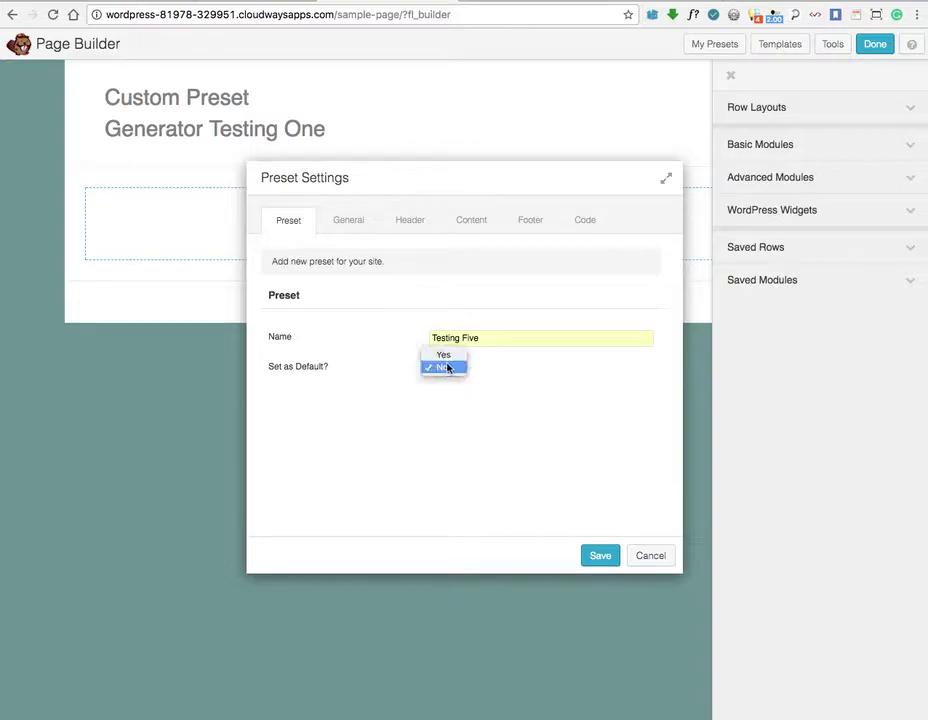
pyautogui.click(444, 355)
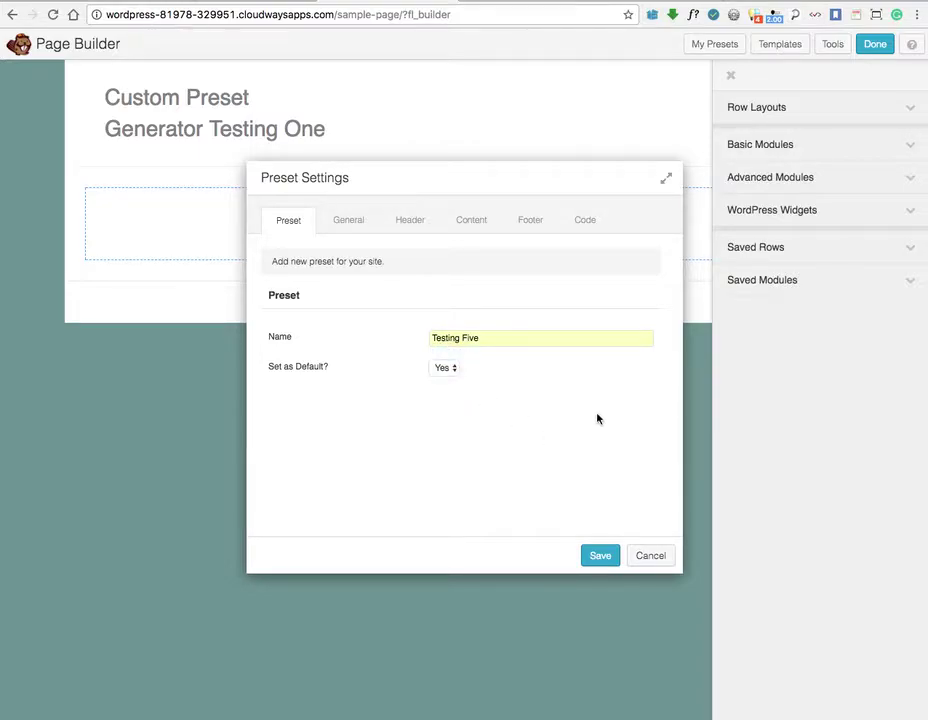
# Step: Look through the preset's General, Header, Content, Footer and CSS/JavaScript tabs
pyautogui.click(347, 223)
pyautogui.click(411, 219)
pyautogui.click(474, 222)
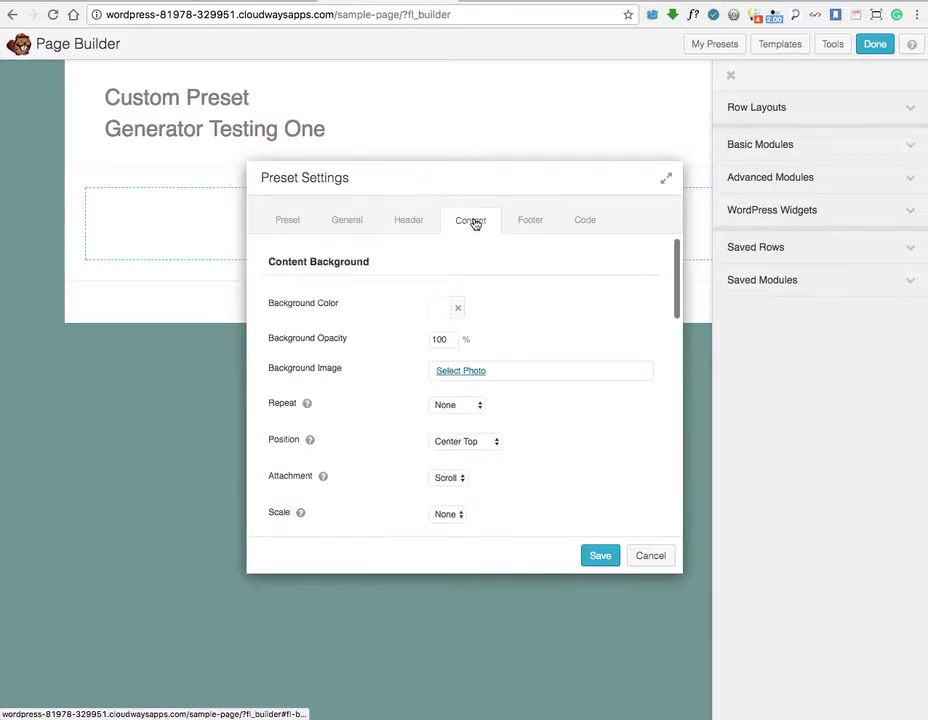
pyautogui.click(526, 224)
pyautogui.click(582, 222)
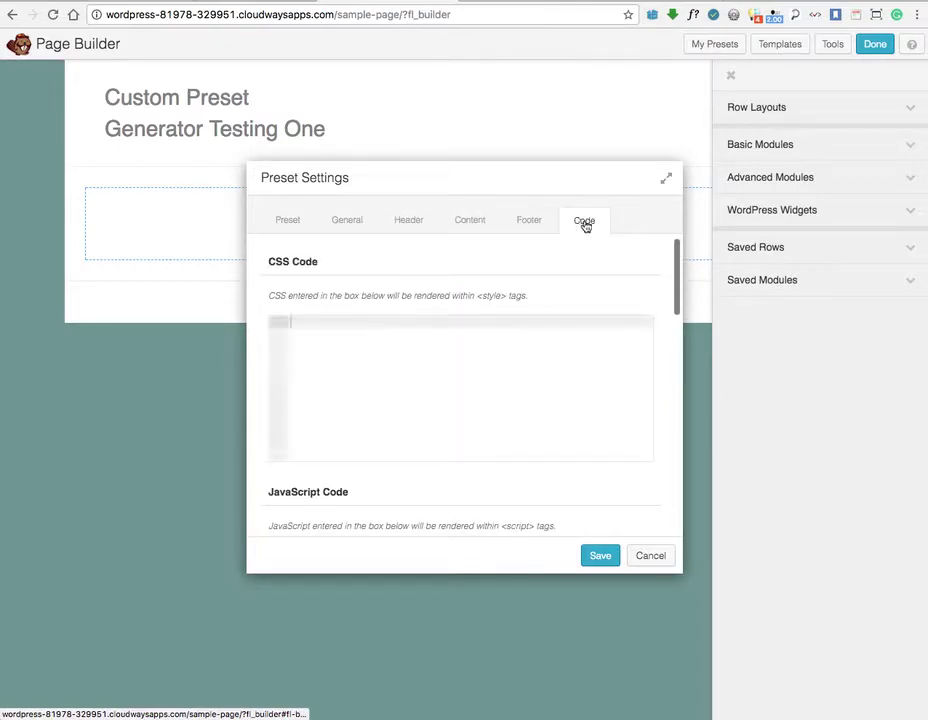
# Step: Stay in the second site's Customizer and review its available theme Presets
pyautogui.click(120, 3)
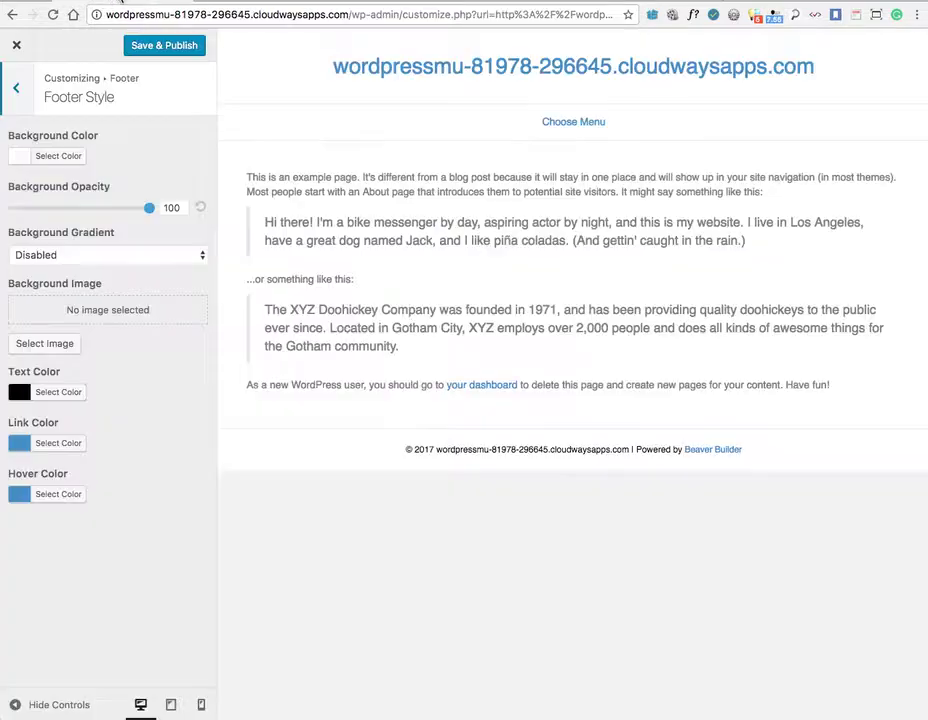
pyautogui.click(16, 45)
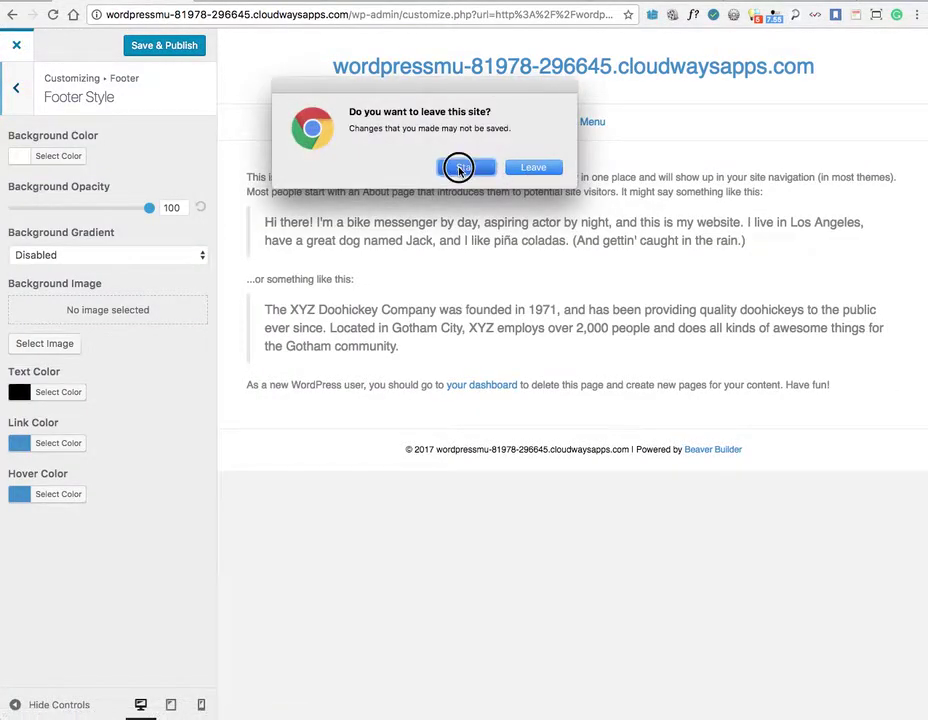
pyautogui.click(459, 168)
pyautogui.click(16, 88)
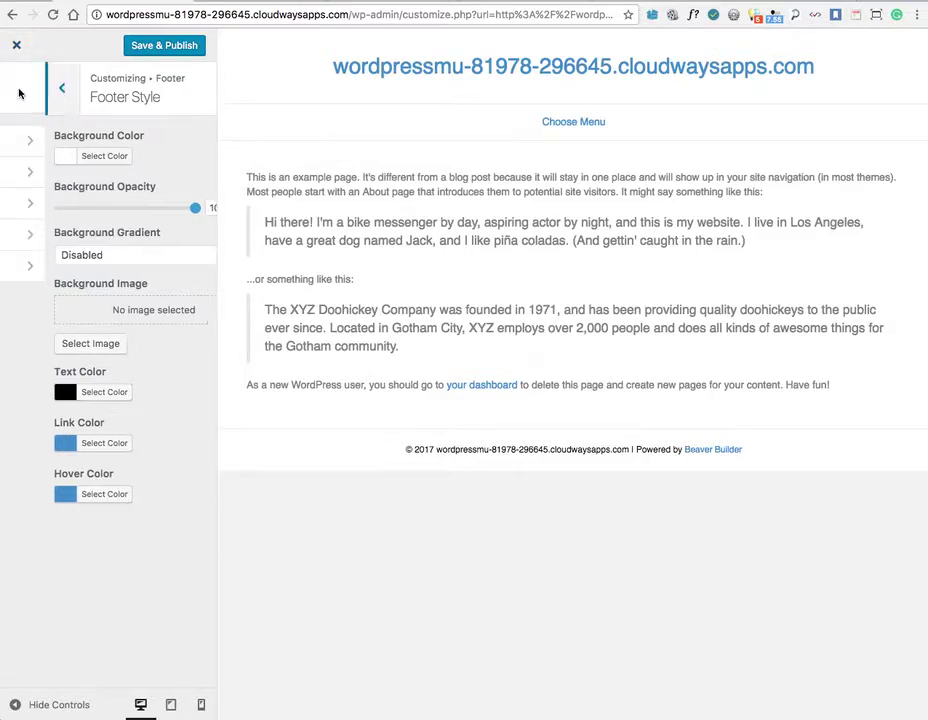
pyautogui.click(17, 91)
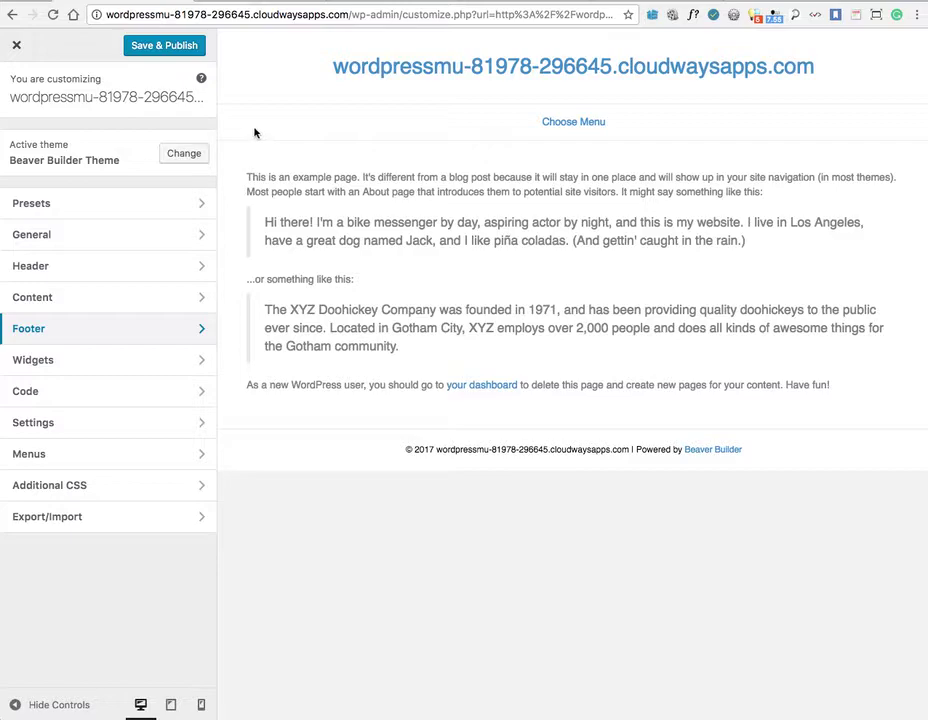
pyautogui.click(63, 206)
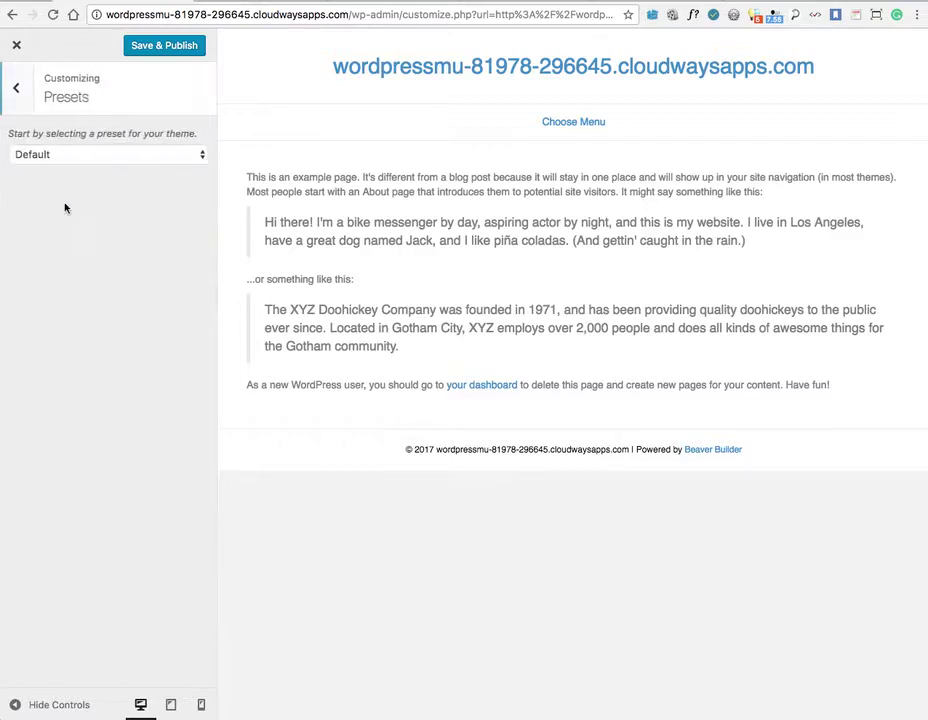
pyautogui.click(16, 88)
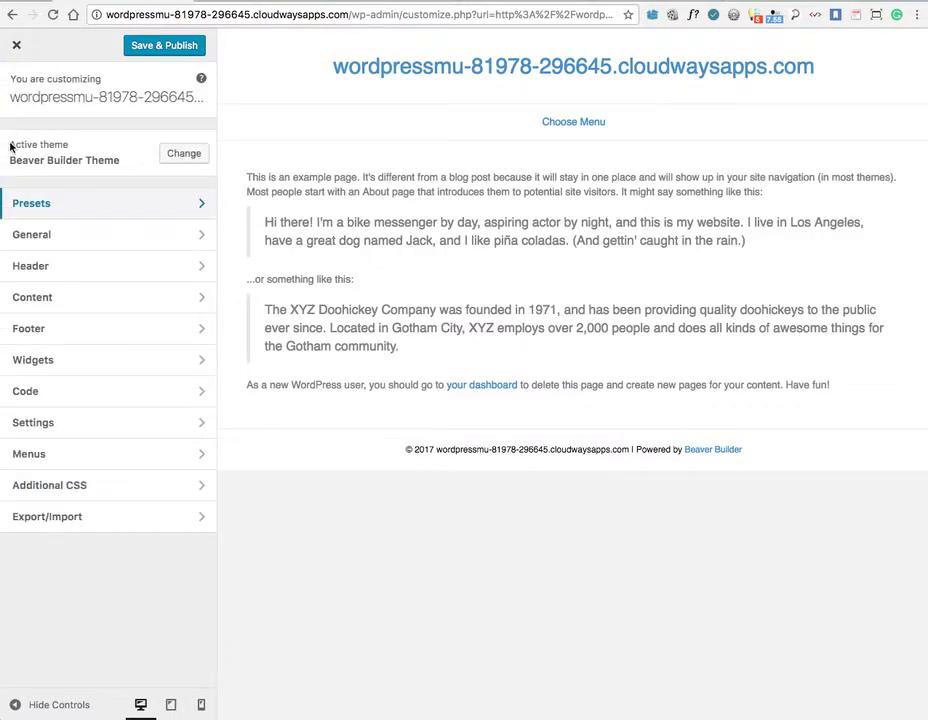
# Step: Check the Customizer's General Headings and Accent Color settings
pyautogui.click(78, 233)
pyautogui.click(76, 234)
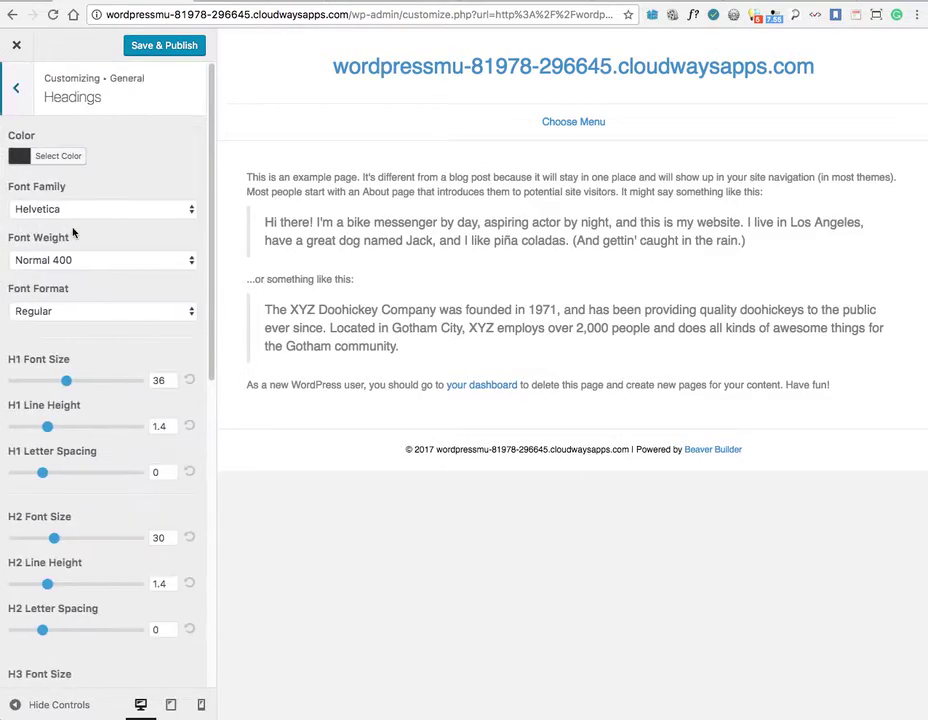
pyautogui.click(16, 88)
pyautogui.click(99, 215)
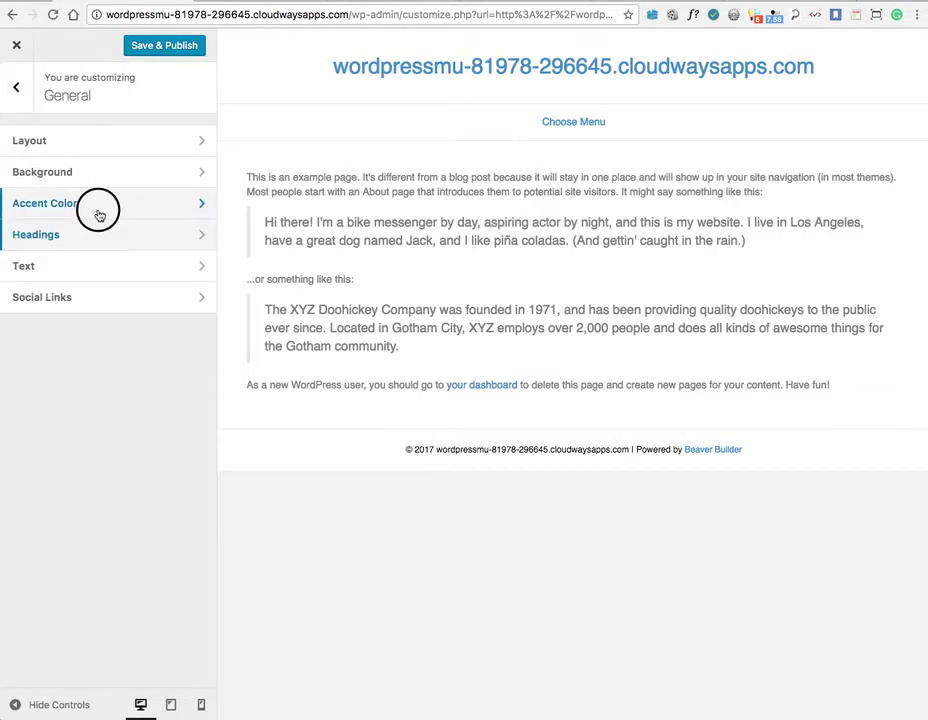
pyautogui.click(16, 88)
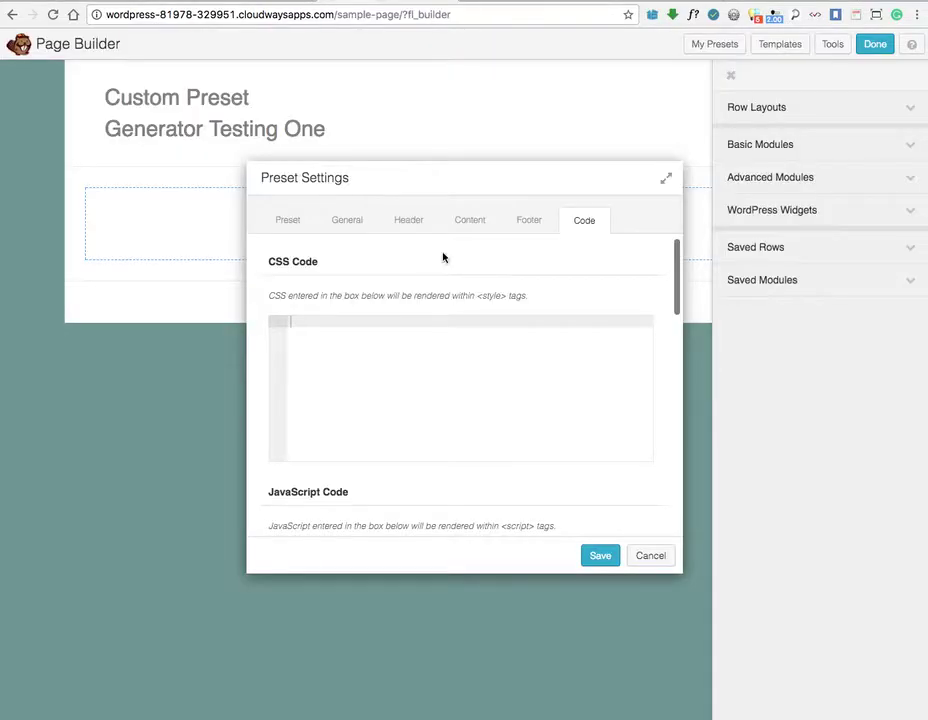
# Step: Set the preset's General layout Width to Boxed
pyautogui.click(349, 224)
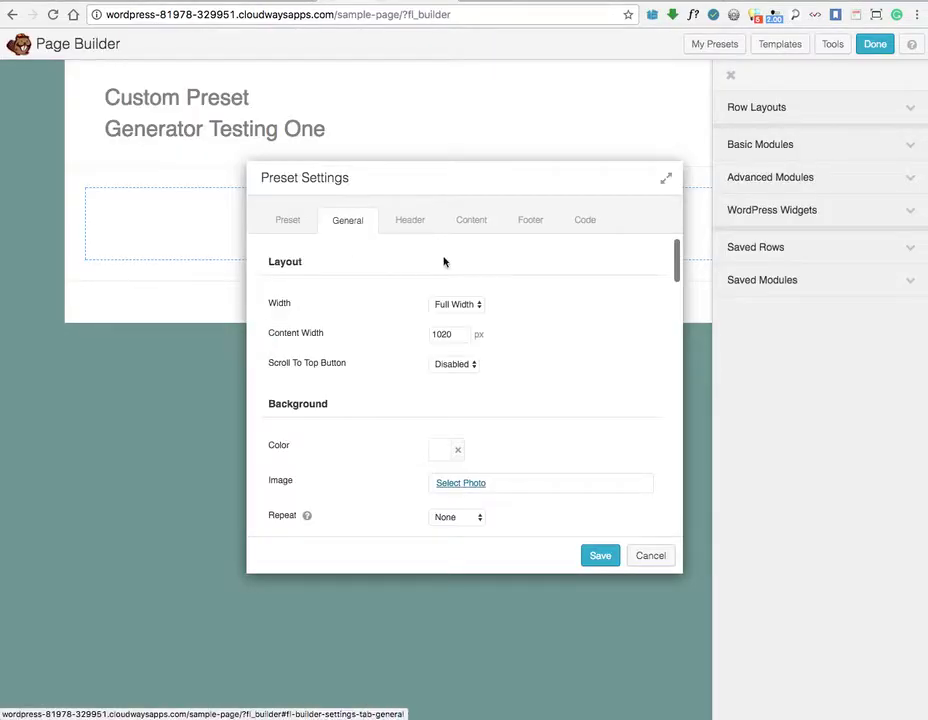
pyautogui.scroll(-5, 555, 321)
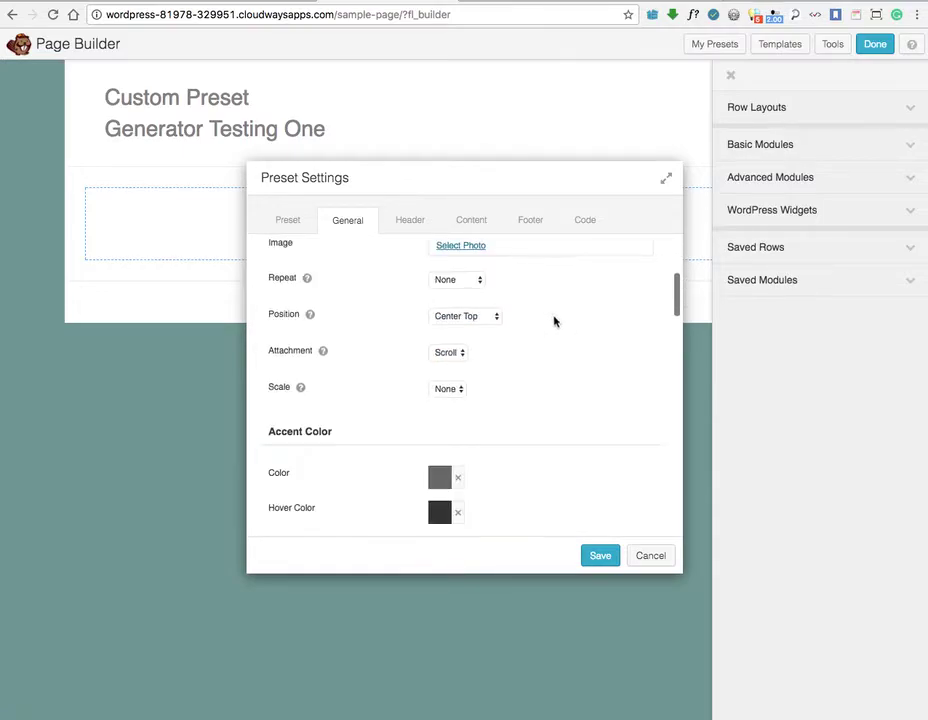
pyautogui.scroll(3, 555, 321)
pyautogui.click(438, 357)
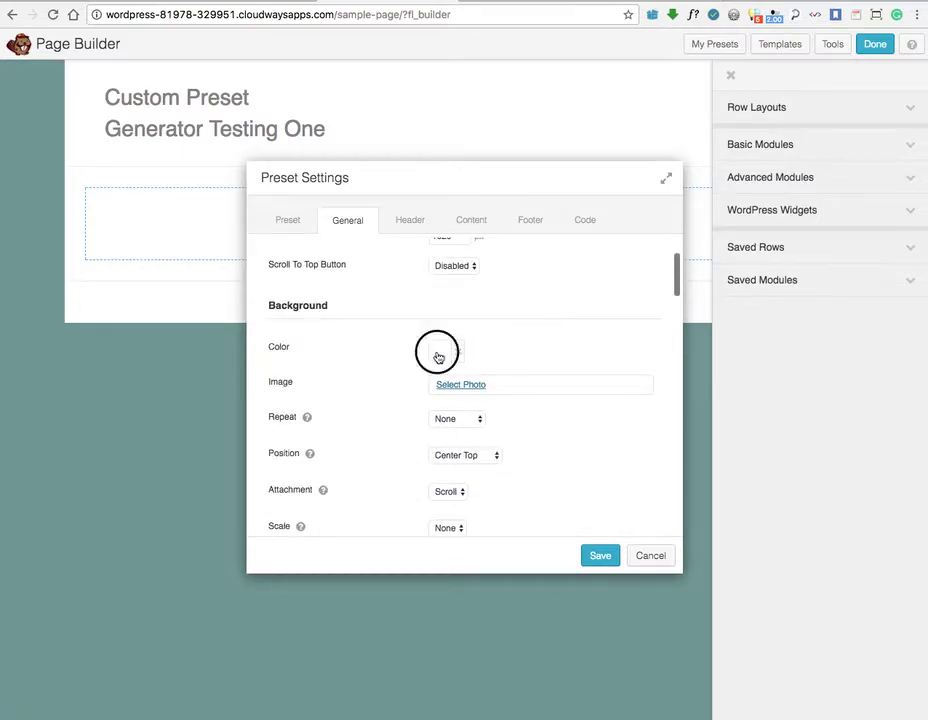
pyautogui.scroll(2, 524, 302)
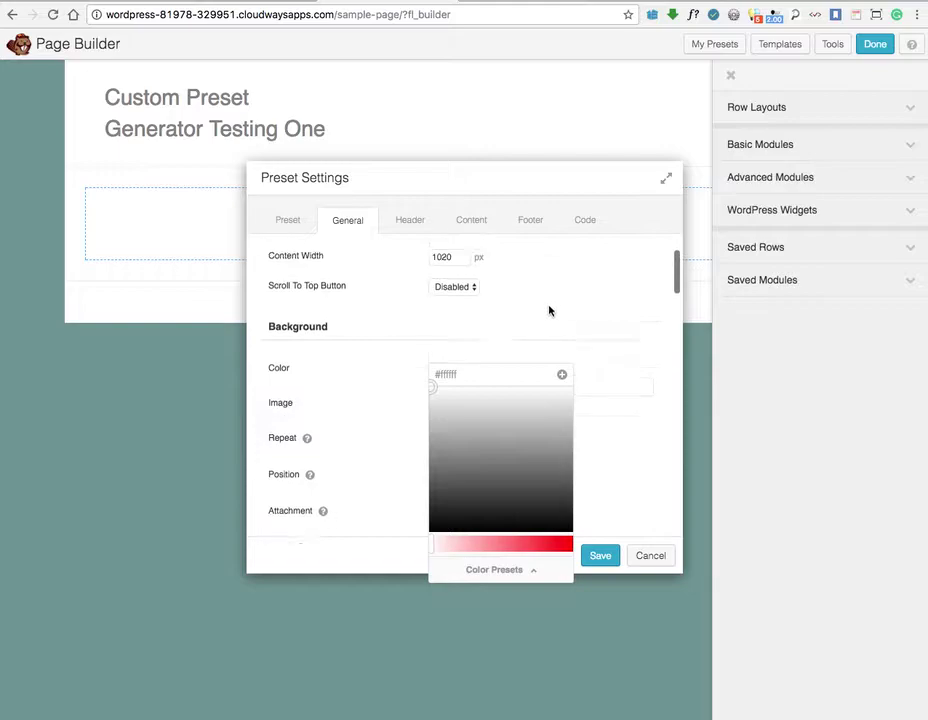
pyautogui.click(455, 277)
pyautogui.click(443, 264)
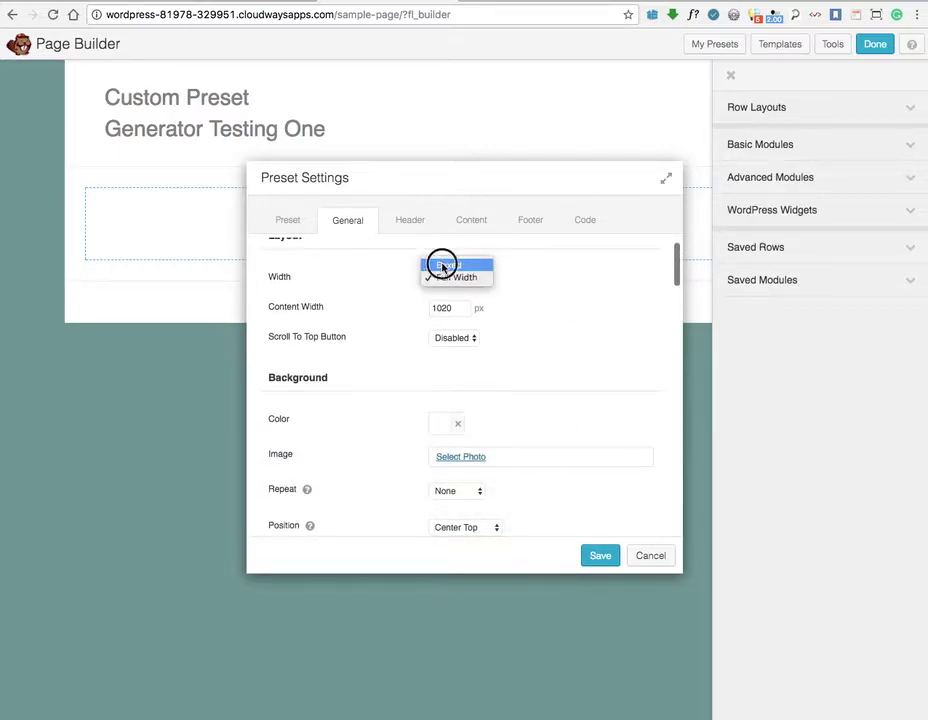
# Step: Give the preset a light blue page background colour
pyautogui.scroll(-3, 570, 299)
pyautogui.scroll(-3, 570, 299)
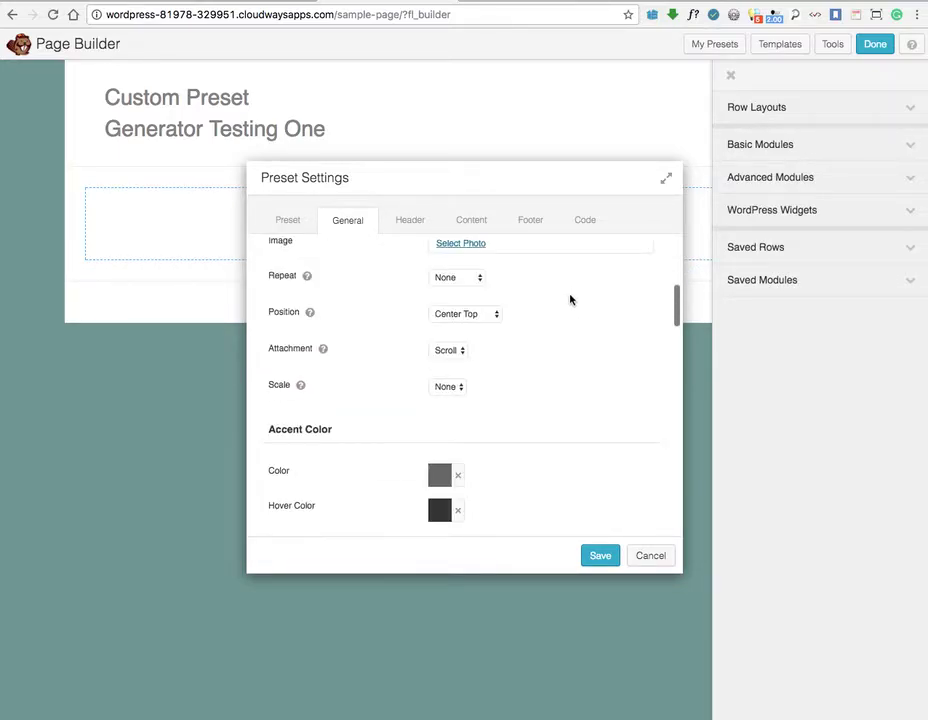
pyautogui.scroll(1, 568, 310)
pyautogui.scroll(2, 557, 338)
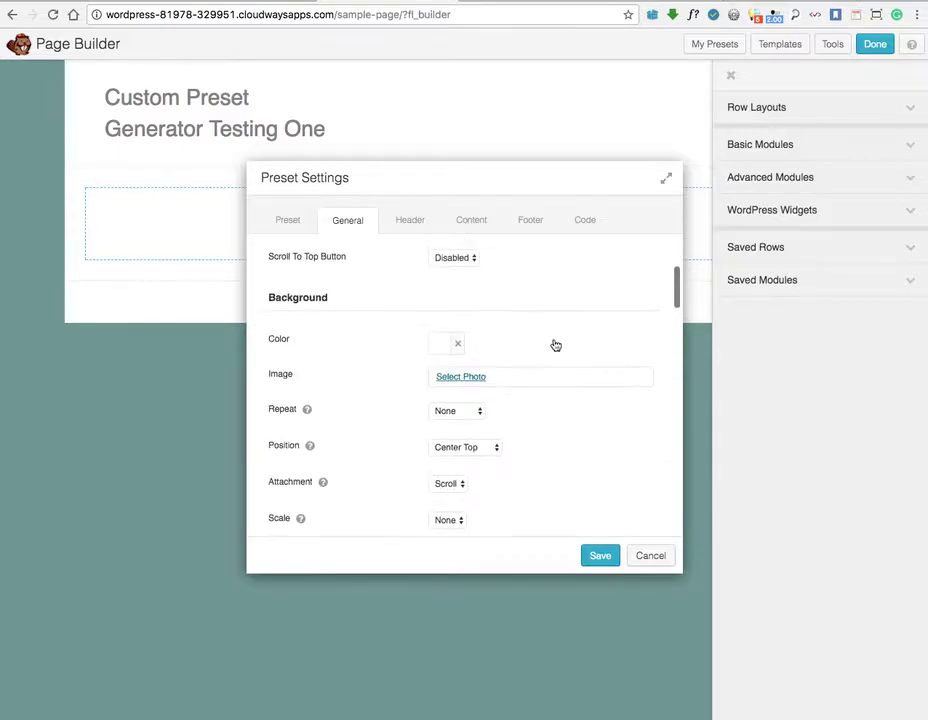
pyautogui.click(439, 344)
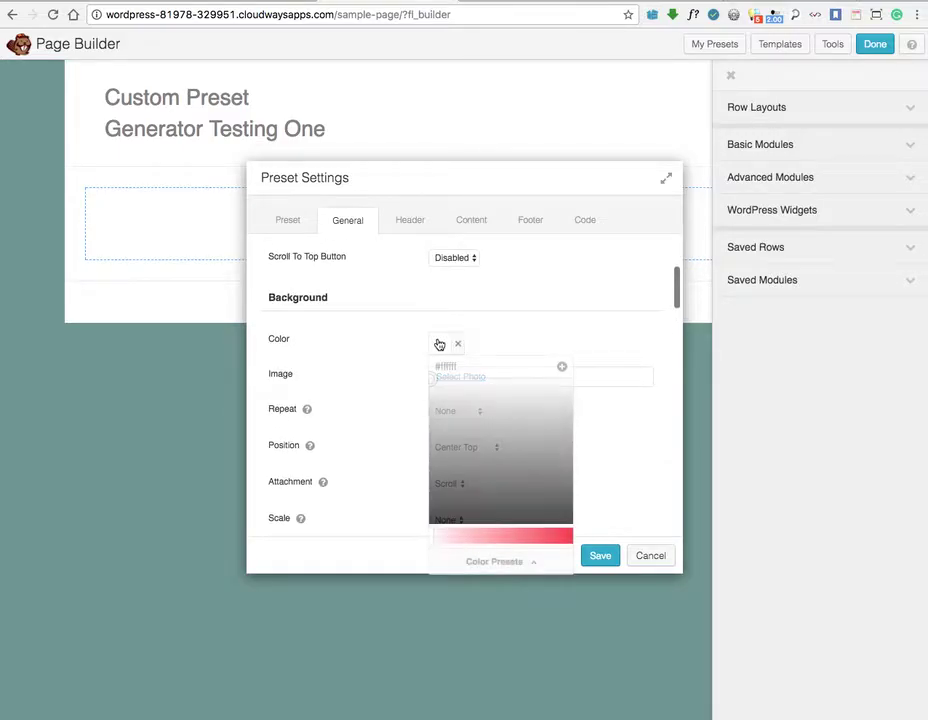
pyautogui.click(513, 461)
pyautogui.moveTo(508, 535); pyautogui.dragTo(457, 535)
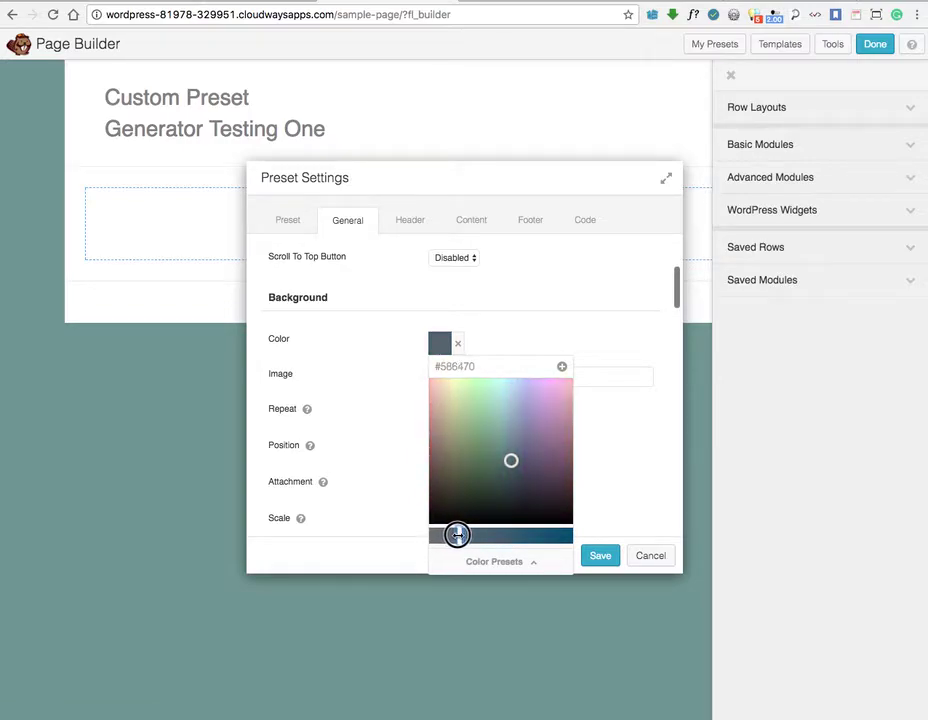
pyautogui.click(510, 402)
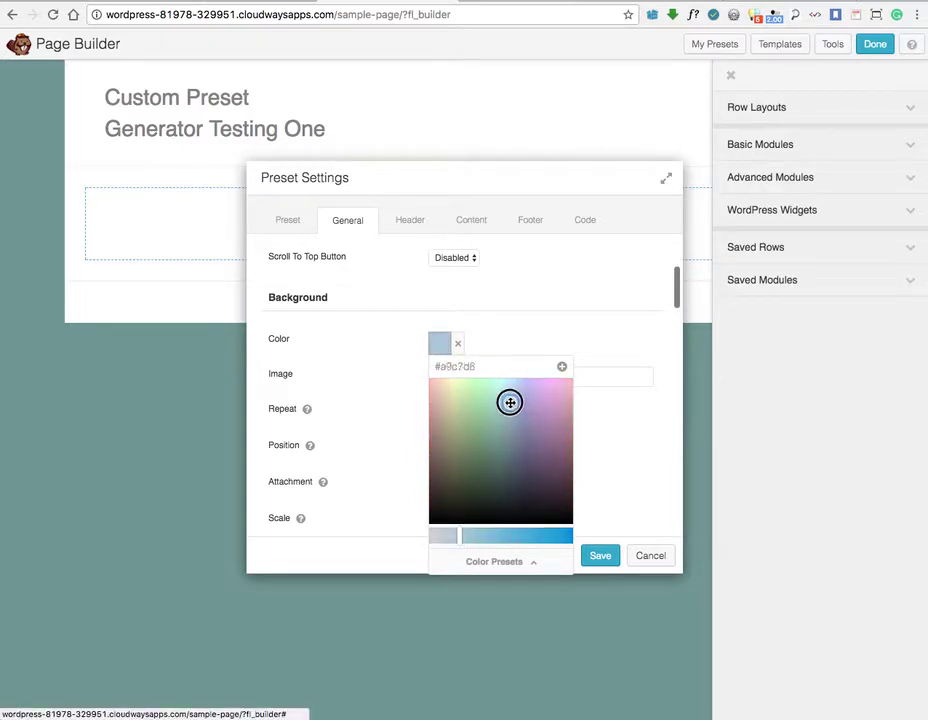
pyautogui.click(609, 466)
pyautogui.scroll(-2, 543, 460)
# Step: Set the heading font to Montserrat with weight Light 300
pyautogui.scroll(-5, 544, 455)
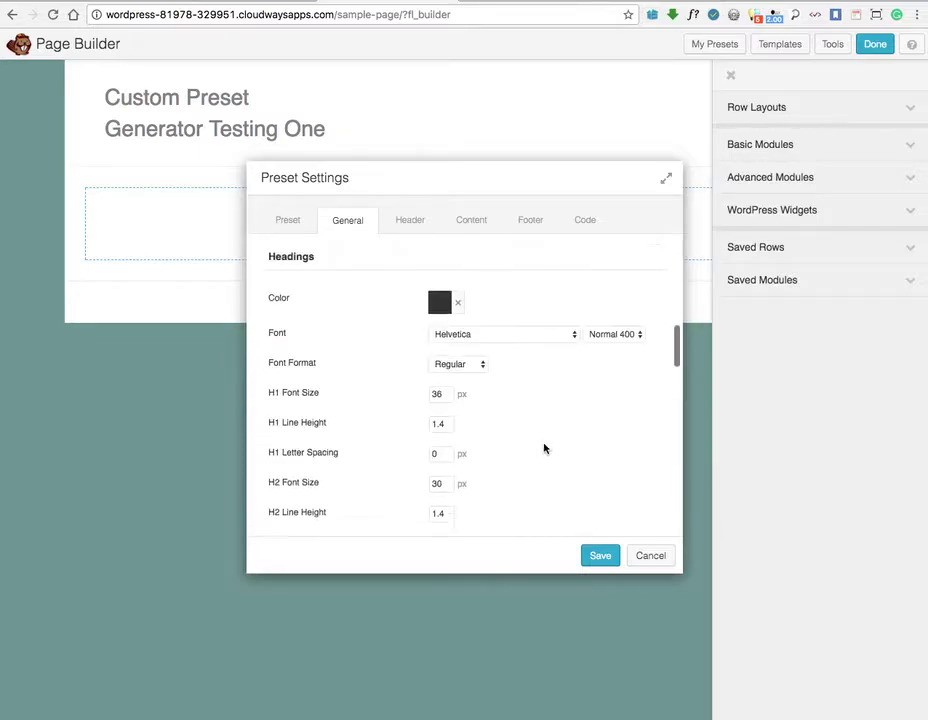
pyautogui.click(489, 326)
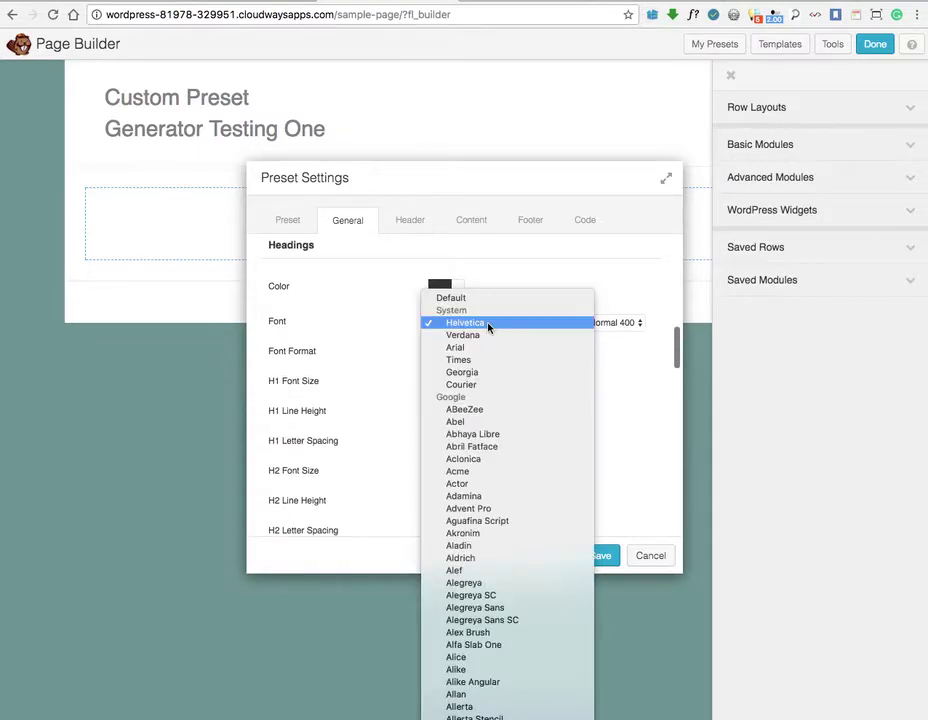
pyautogui.scroll(-20, 489, 326)
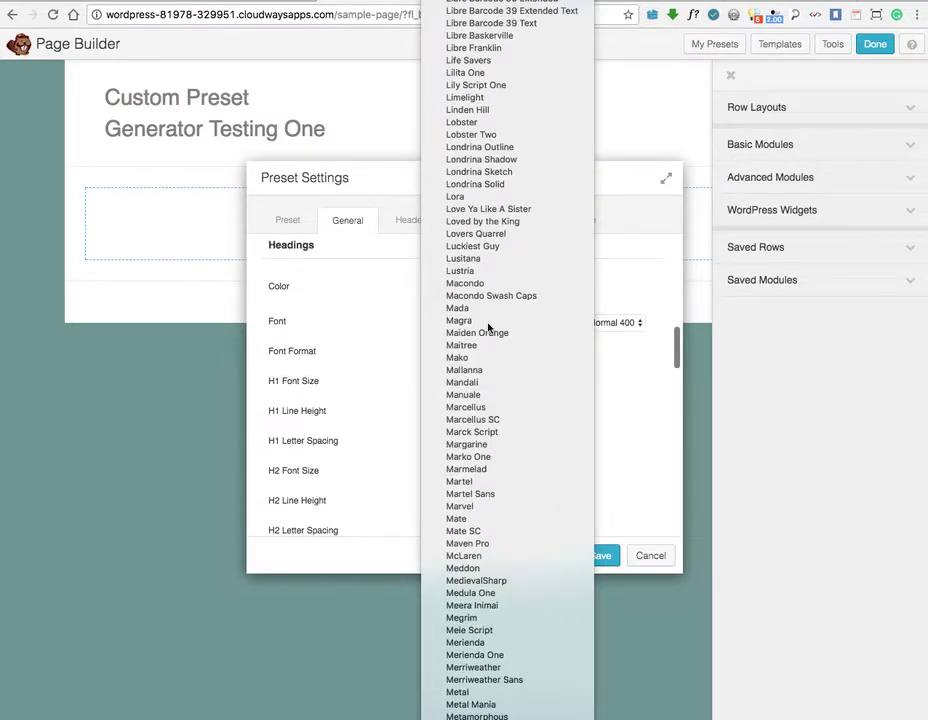
pyautogui.scroll(-10, 489, 326)
pyautogui.scroll(-2, 489, 330)
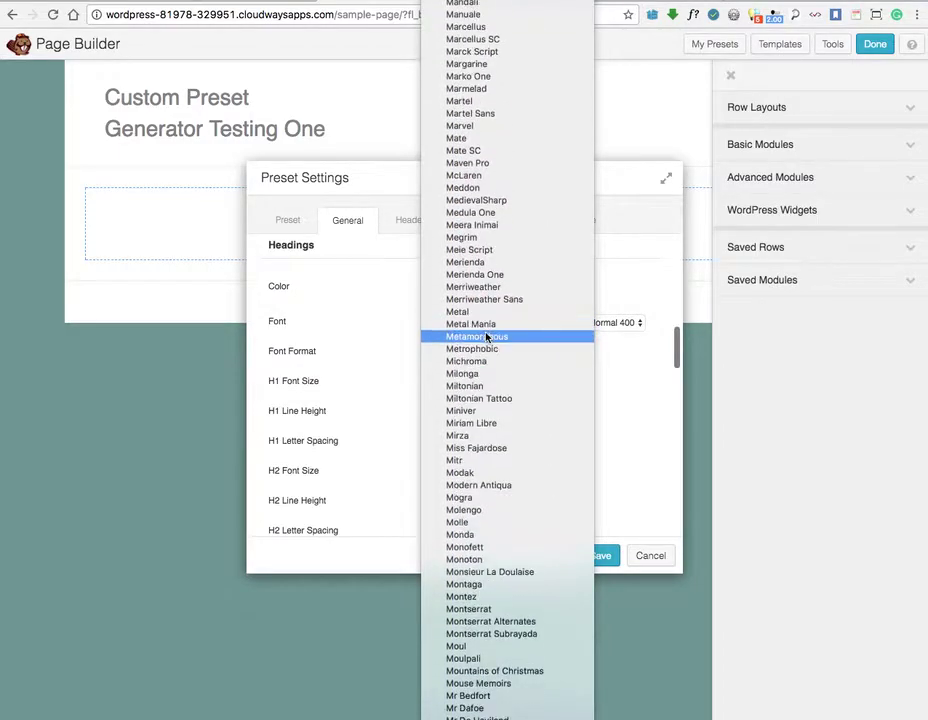
pyautogui.press('Escape')
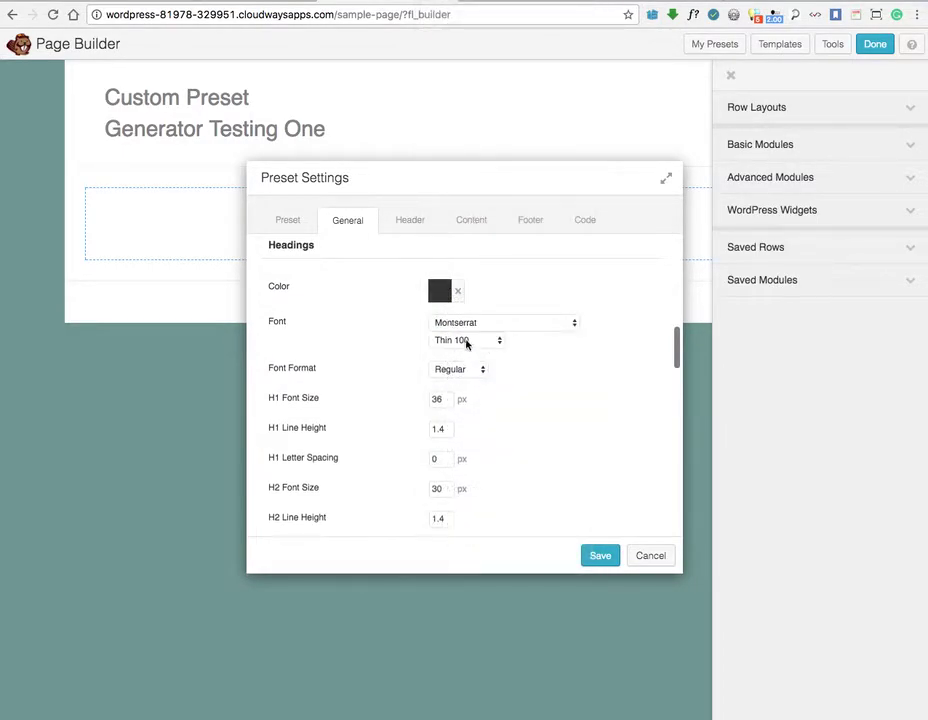
pyautogui.click(468, 341)
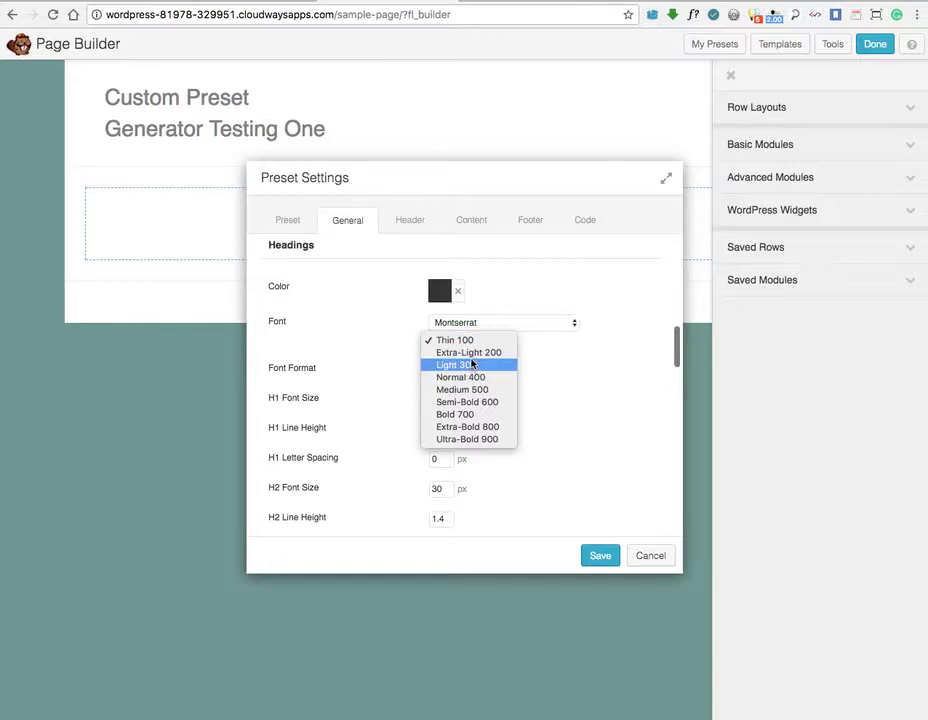
pyautogui.click(456, 364)
pyautogui.scroll(-5, 558, 409)
pyautogui.scroll(-5, 556, 408)
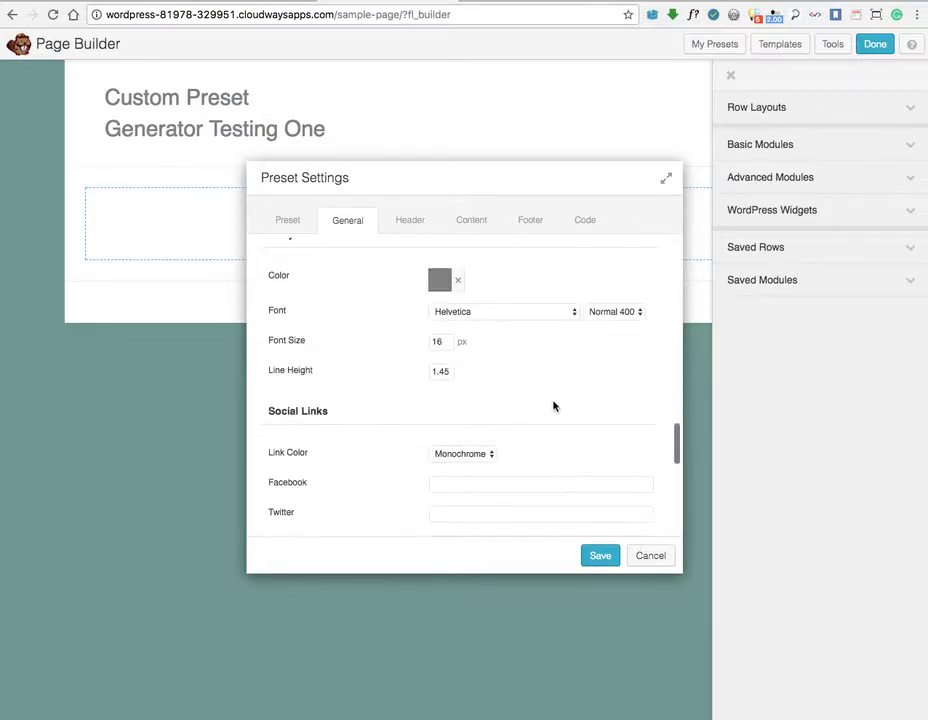
# Step: Set the body text font to Montserrat Alternates with weight Extra-Light 200
pyautogui.click(474, 314)
pyautogui.scroll(-20, 481, 316)
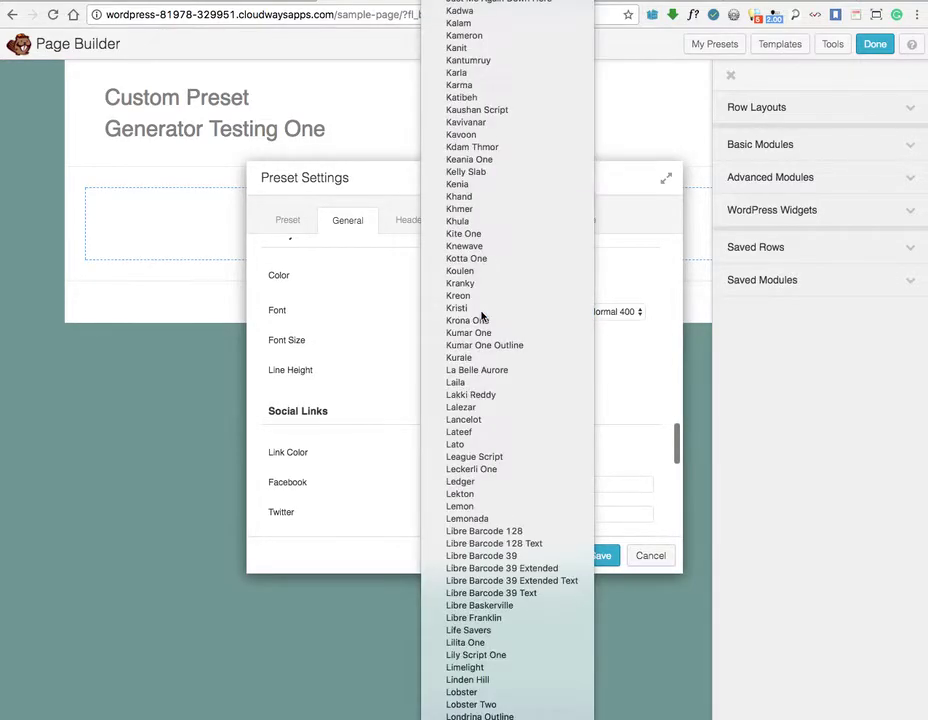
pyautogui.scroll(-5, 488, 328)
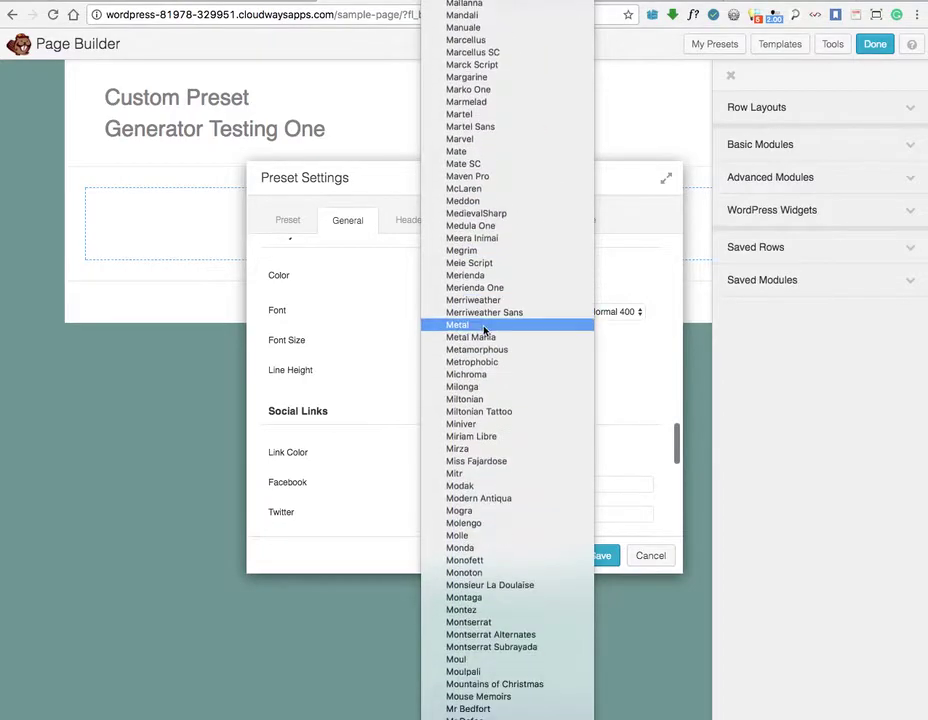
pyautogui.click(543, 636)
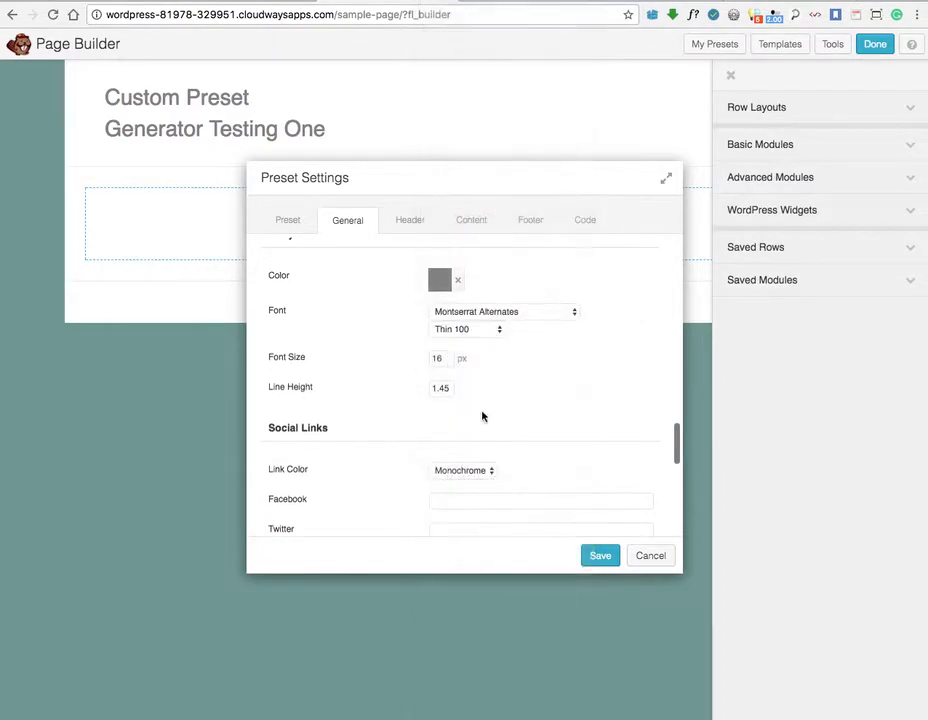
pyautogui.click(460, 332)
pyautogui.click(471, 344)
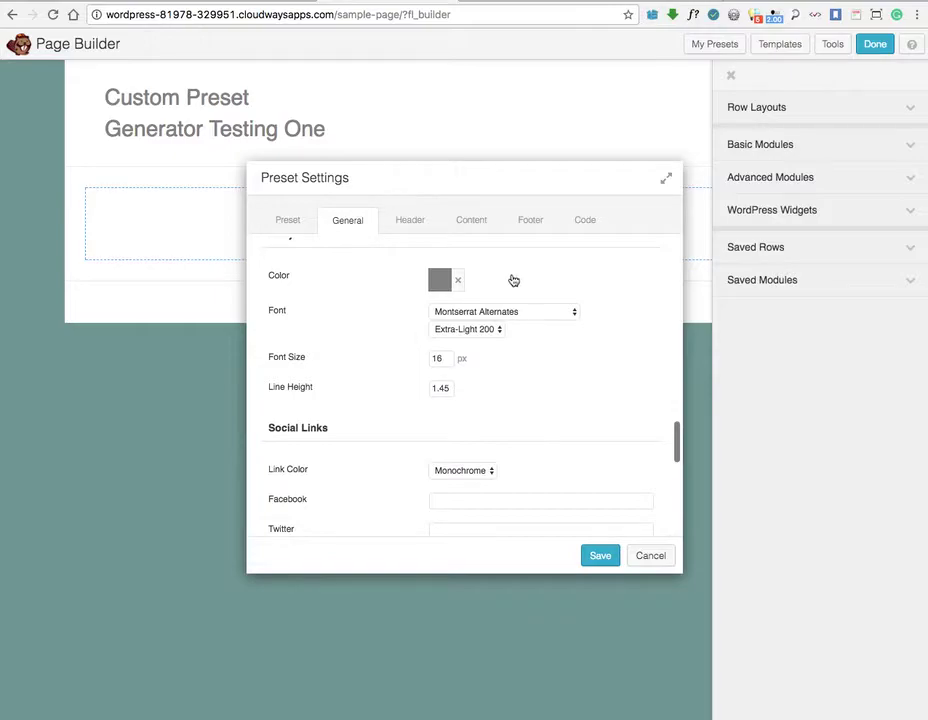
pyautogui.click(470, 221)
# Step: Set the Content tab's Sidebar Position to Sidebar Left
pyautogui.scroll(10, 527, 271)
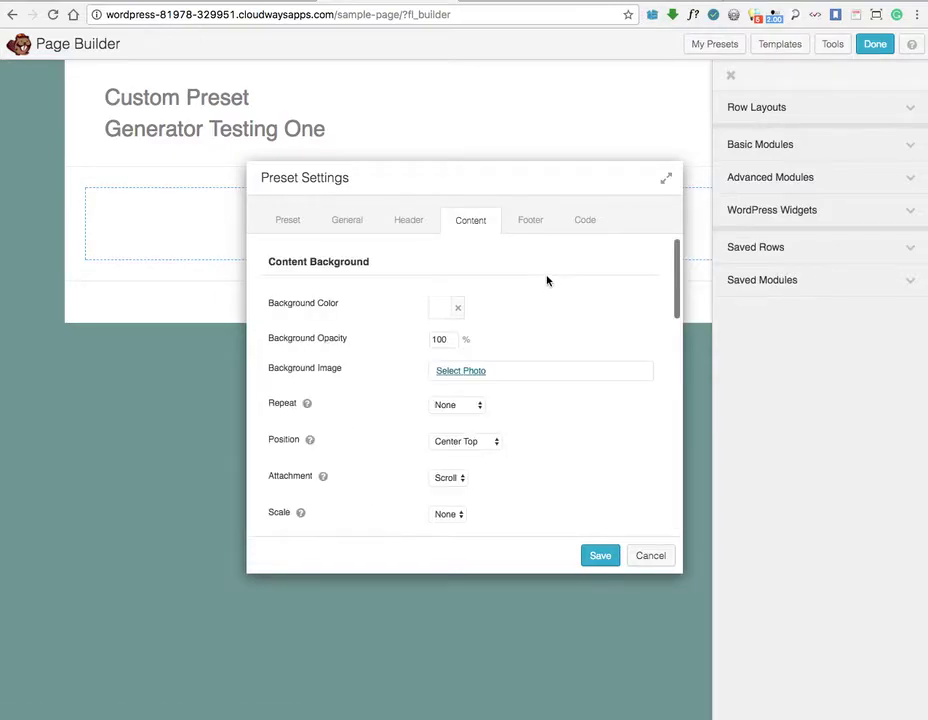
pyautogui.scroll(-3, 541, 309)
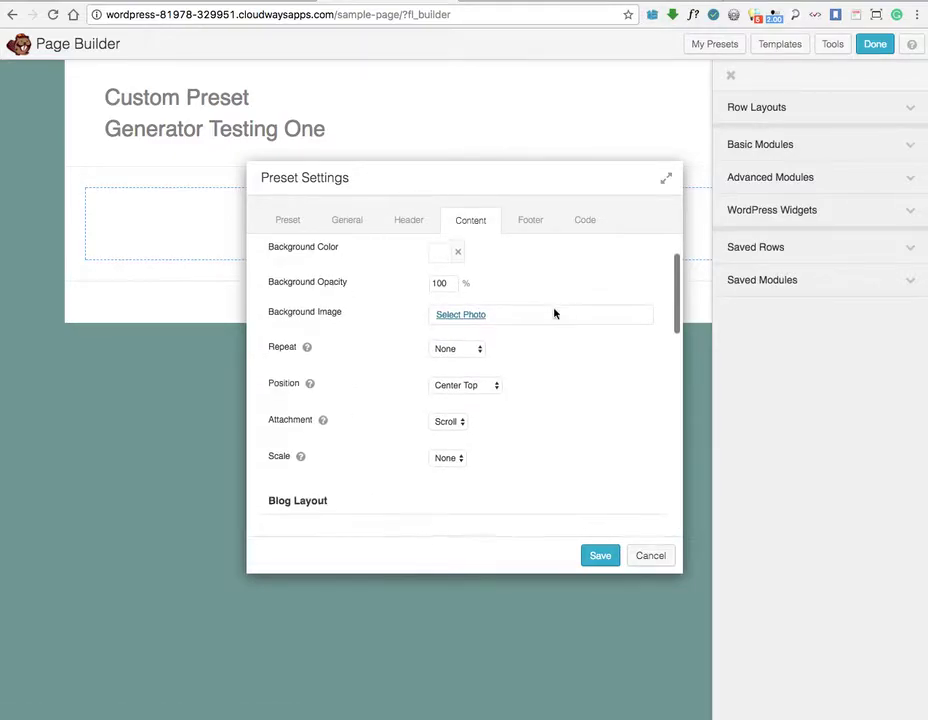
pyautogui.click(453, 464)
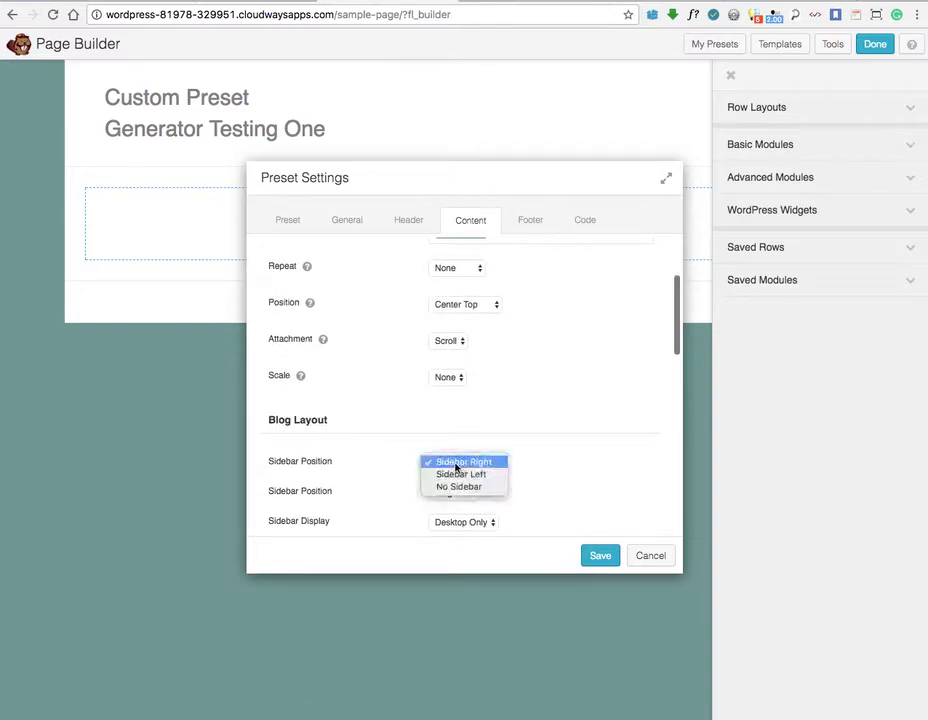
pyautogui.click(472, 475)
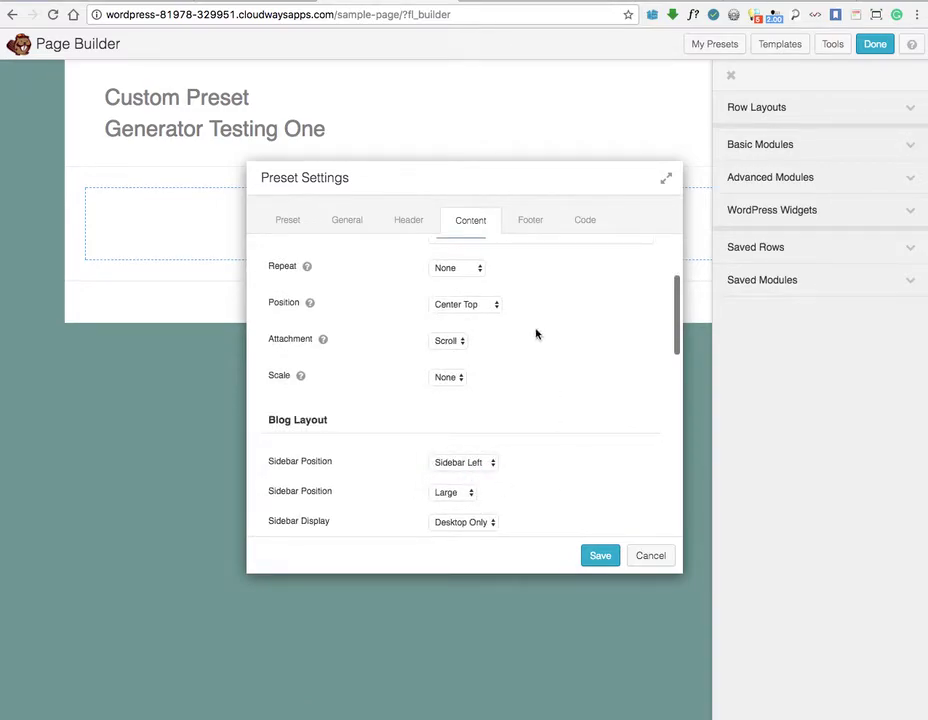
pyautogui.scroll(3, 590, 330)
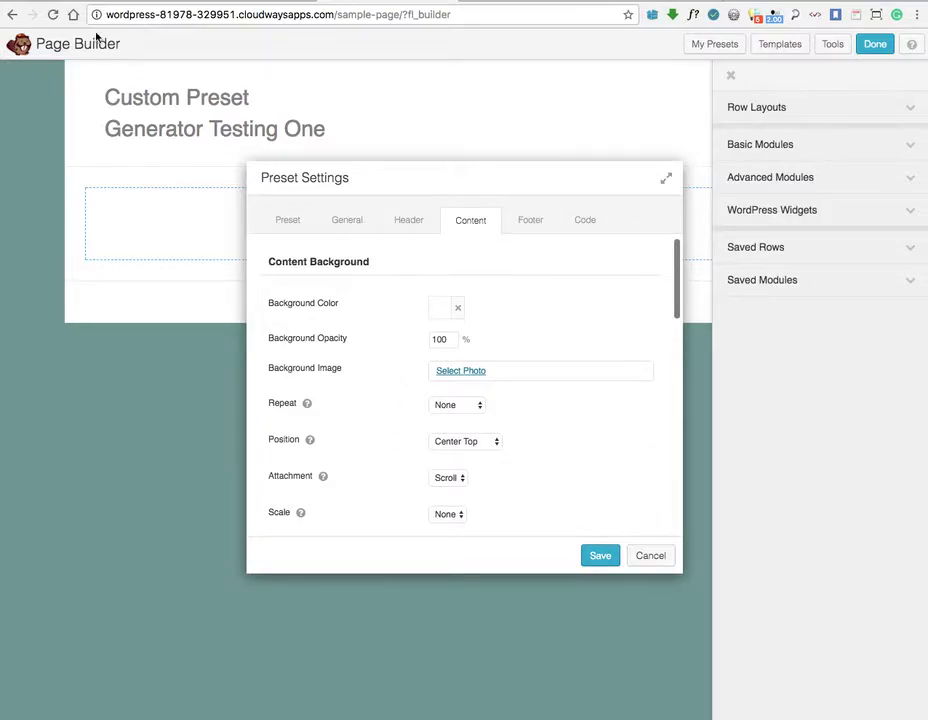
# Step: Glance at the other site's Customizer menu, then dismiss the preset saved message
pyautogui.click(105, 1)
pyautogui.click(16, 86)
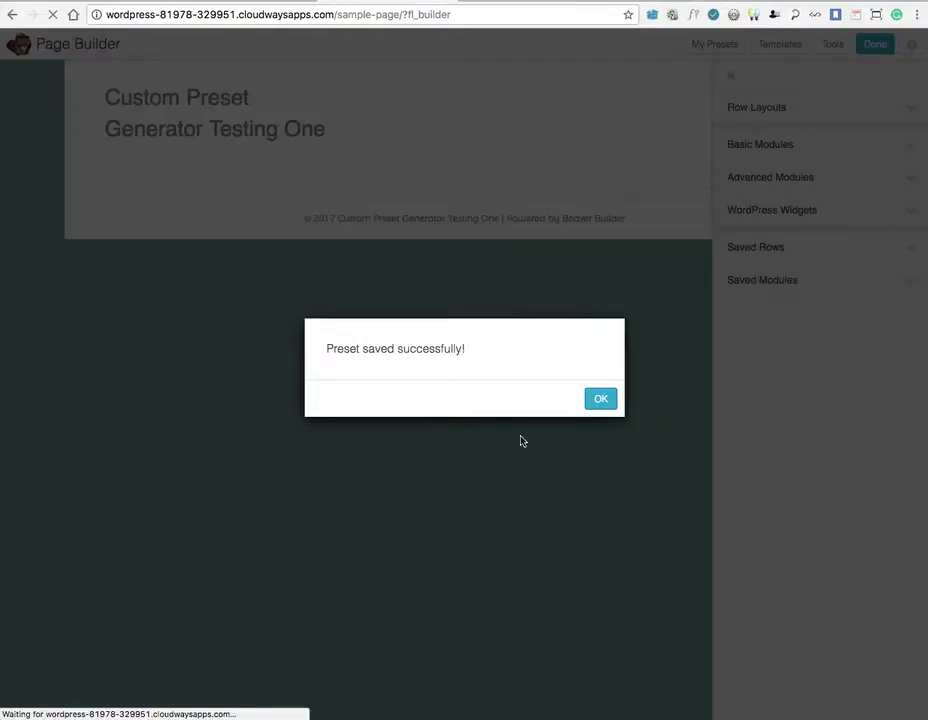
pyautogui.click(601, 399)
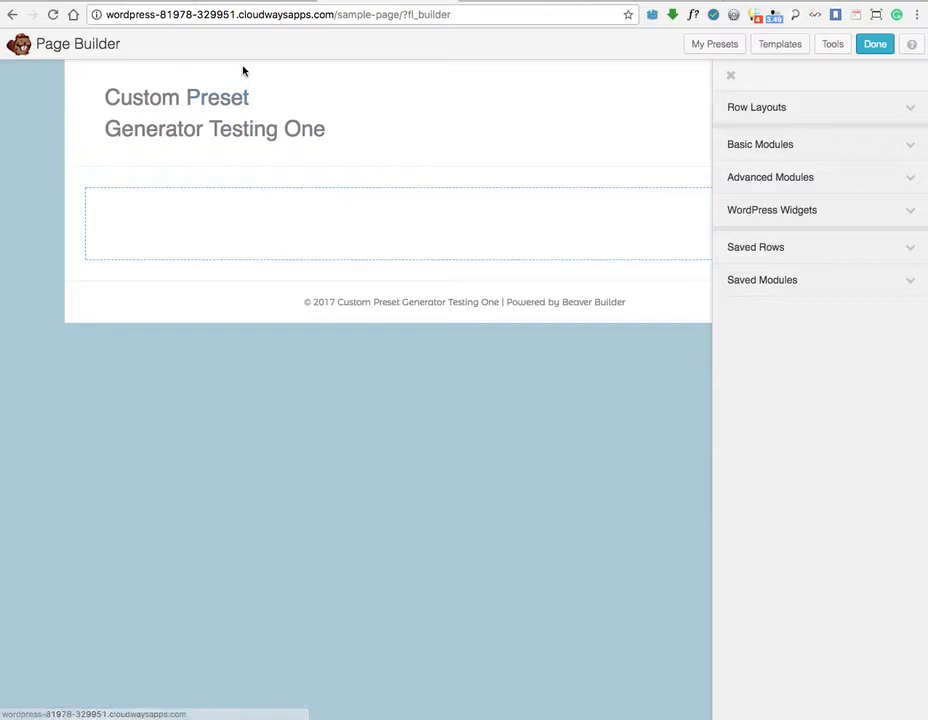
# Step: Check the posts list in WordPress admin, then open Testing Five for editing from My Presets
pyautogui.click(182, 3)
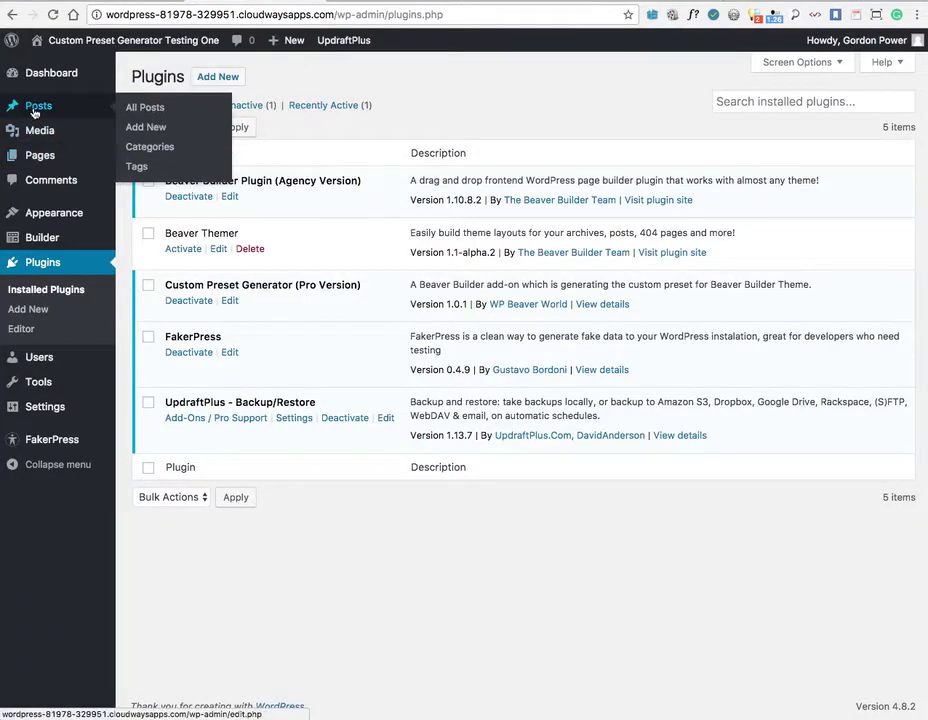
pyautogui.click(138, 112)
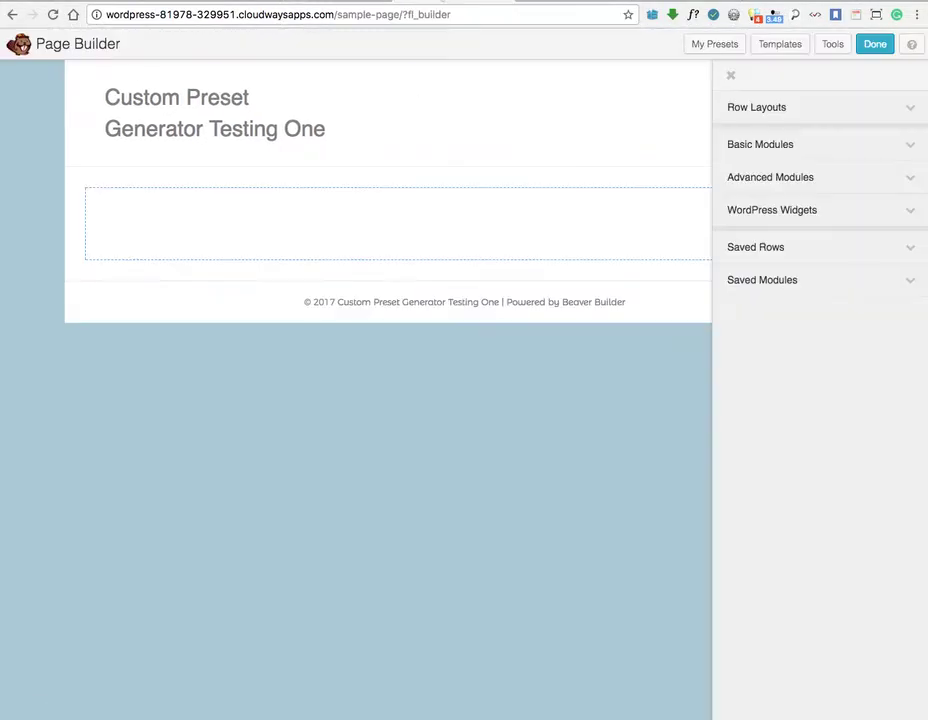
pyautogui.click(700, 45)
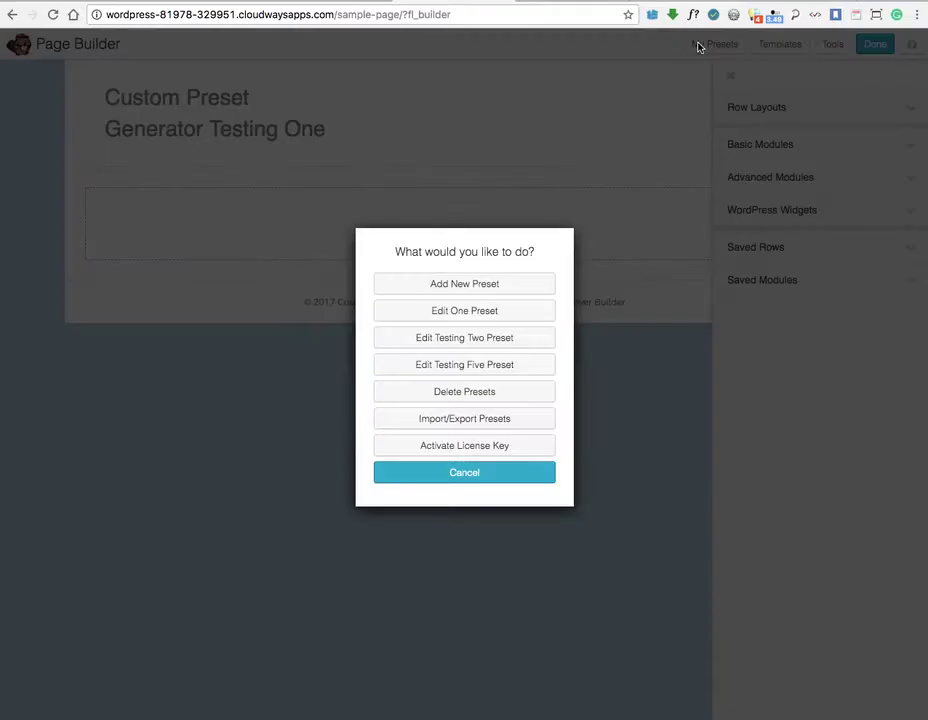
pyautogui.click(449, 369)
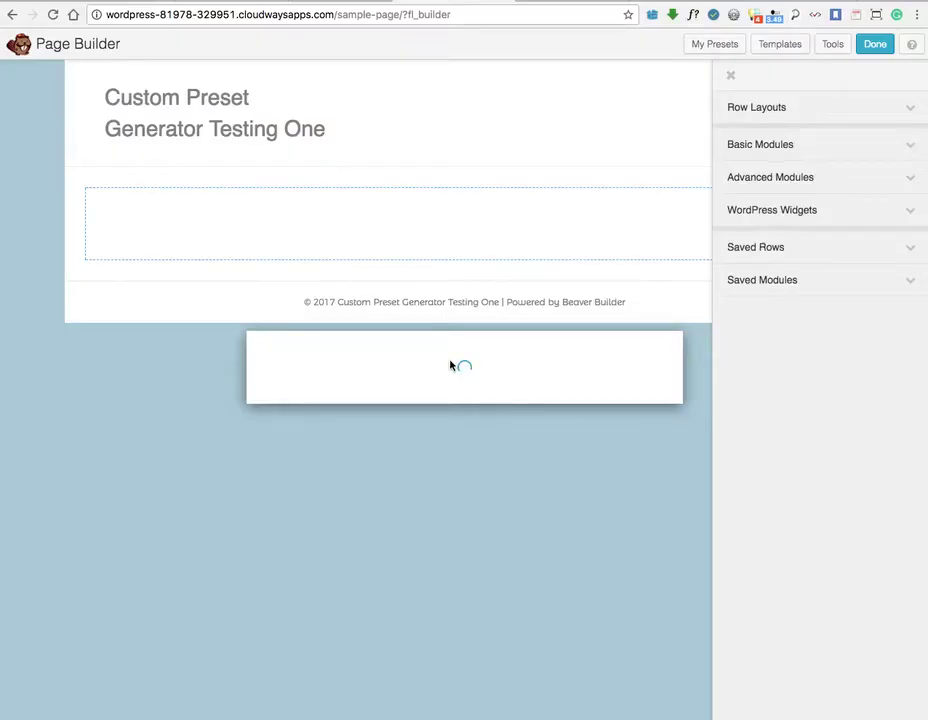
# Step: Set the sunset pier photo as the Testing Five content background image
pyautogui.click(468, 221)
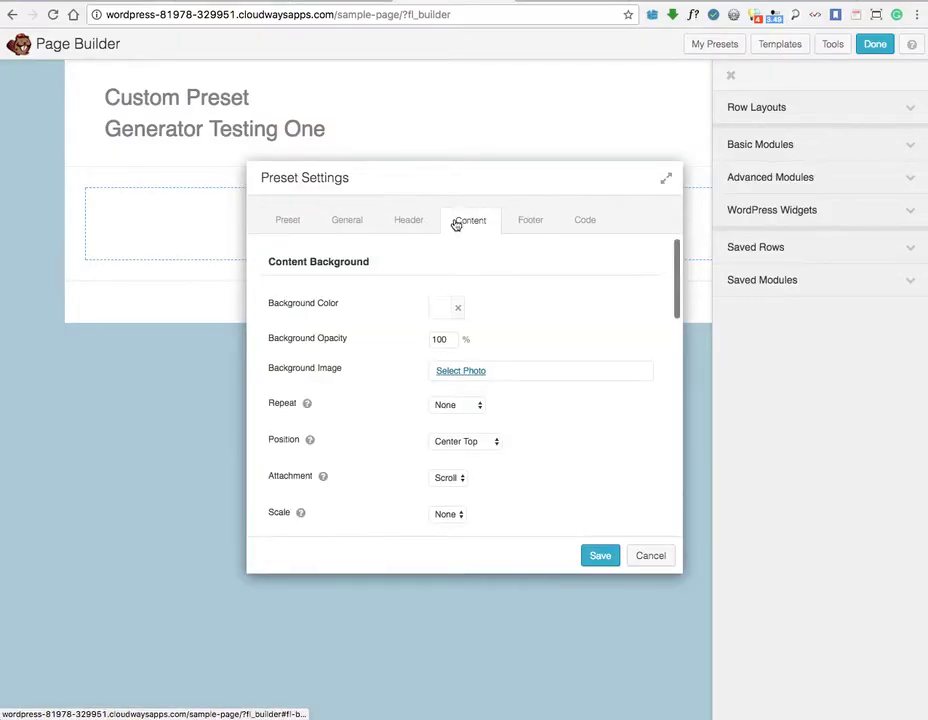
pyautogui.scroll(-5, 572, 356)
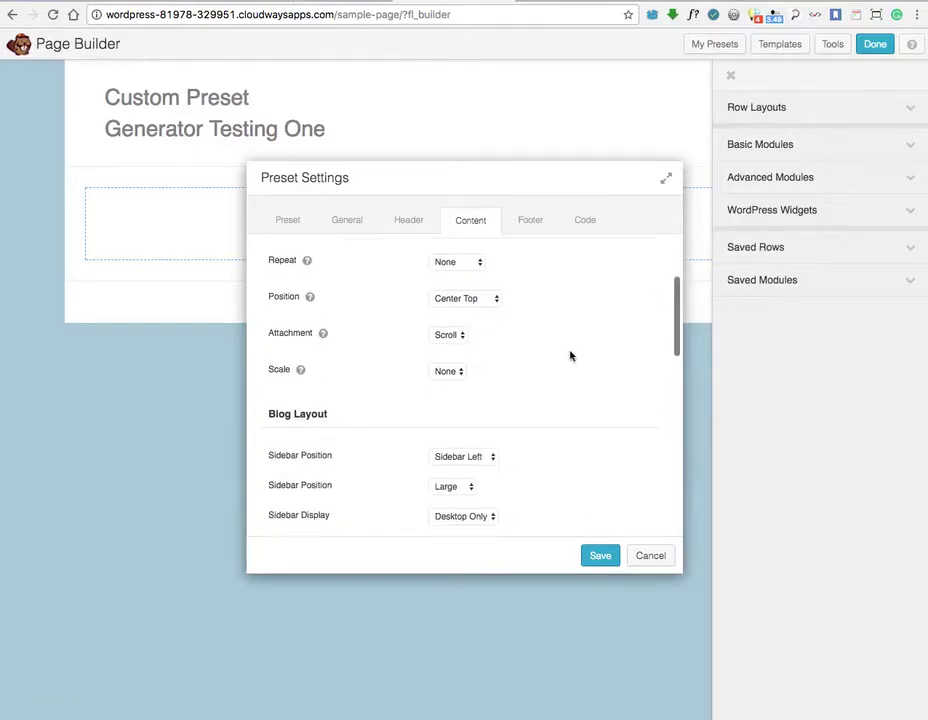
pyautogui.scroll(5, 570, 356)
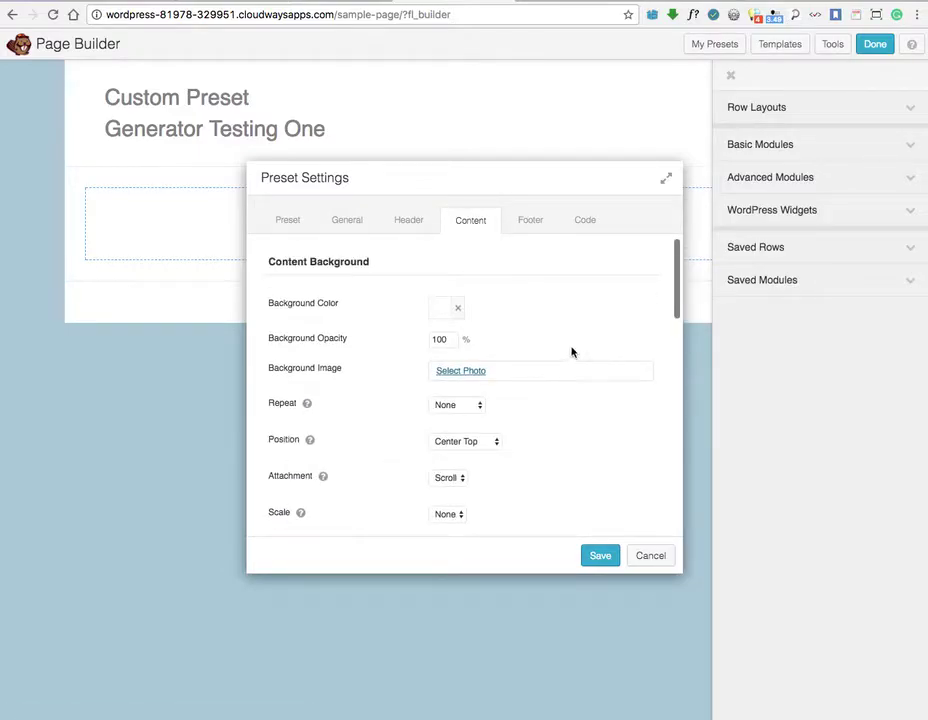
pyautogui.click(454, 373)
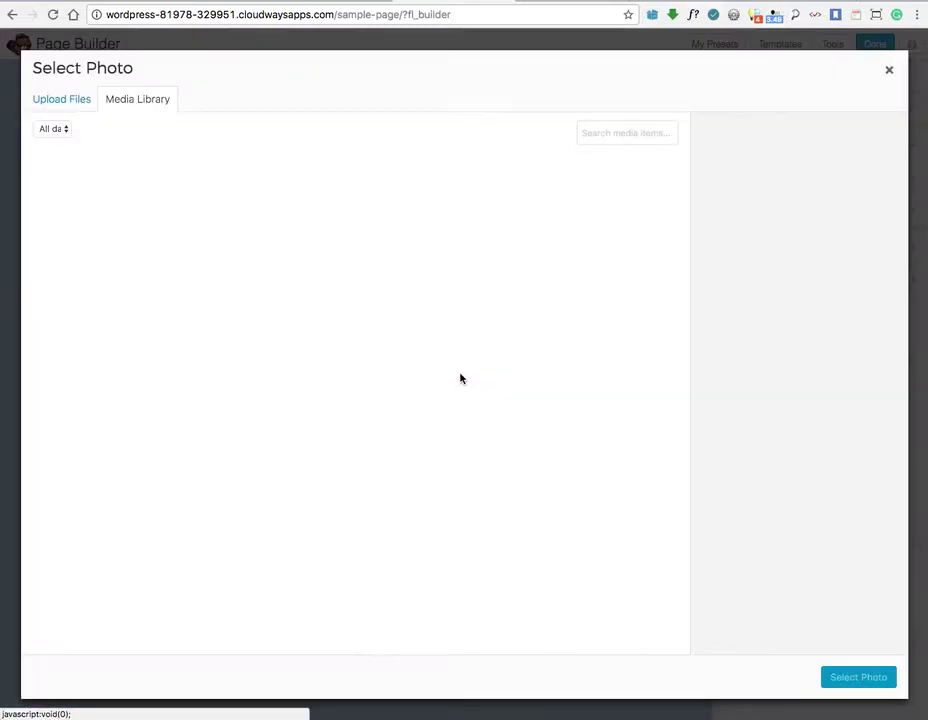
pyautogui.click(316, 240)
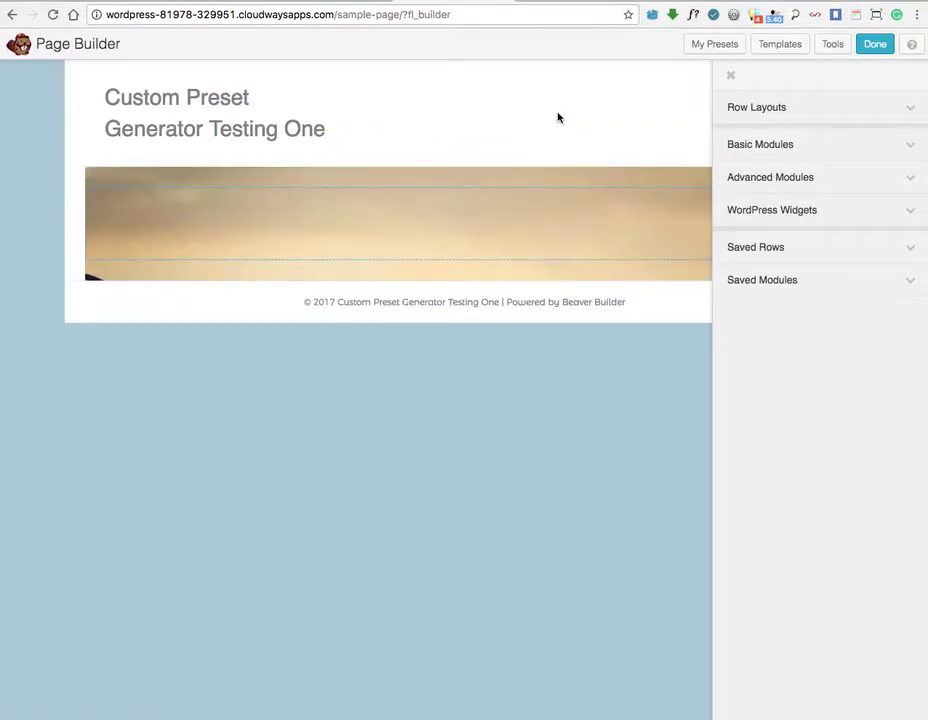
pyautogui.click(712, 46)
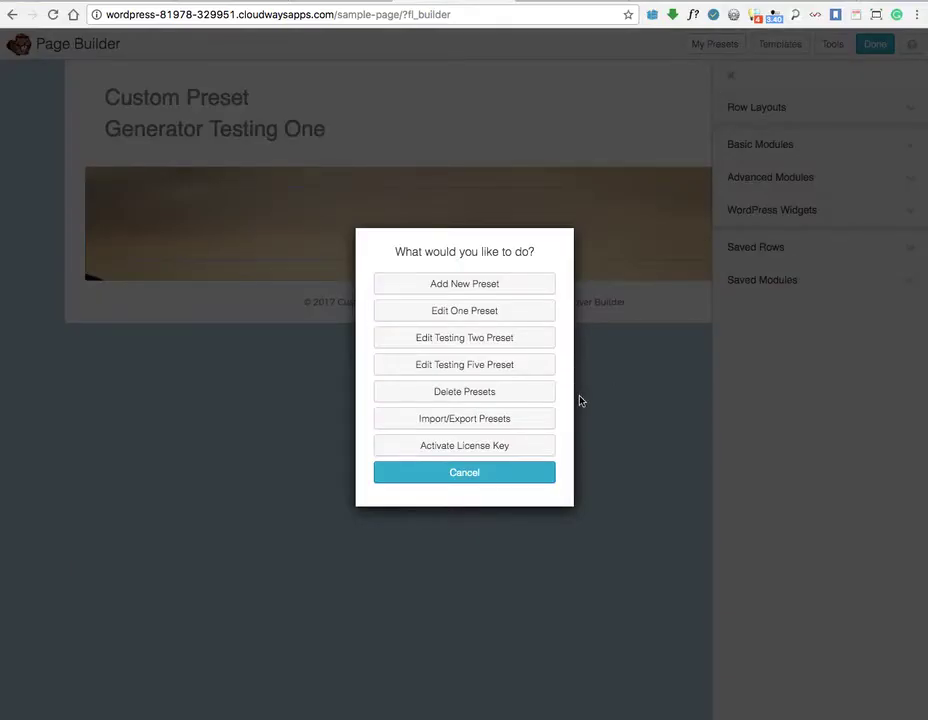
# Step: Edit Testing Five and deselect the pier photo from its Content background image
pyautogui.click(445, 366)
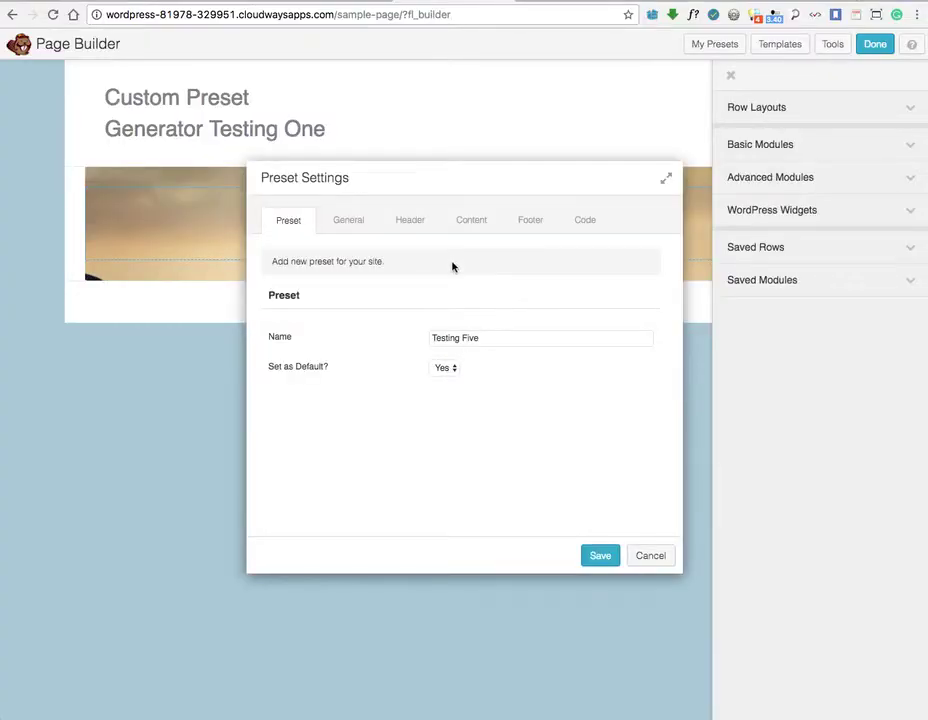
pyautogui.click(470, 221)
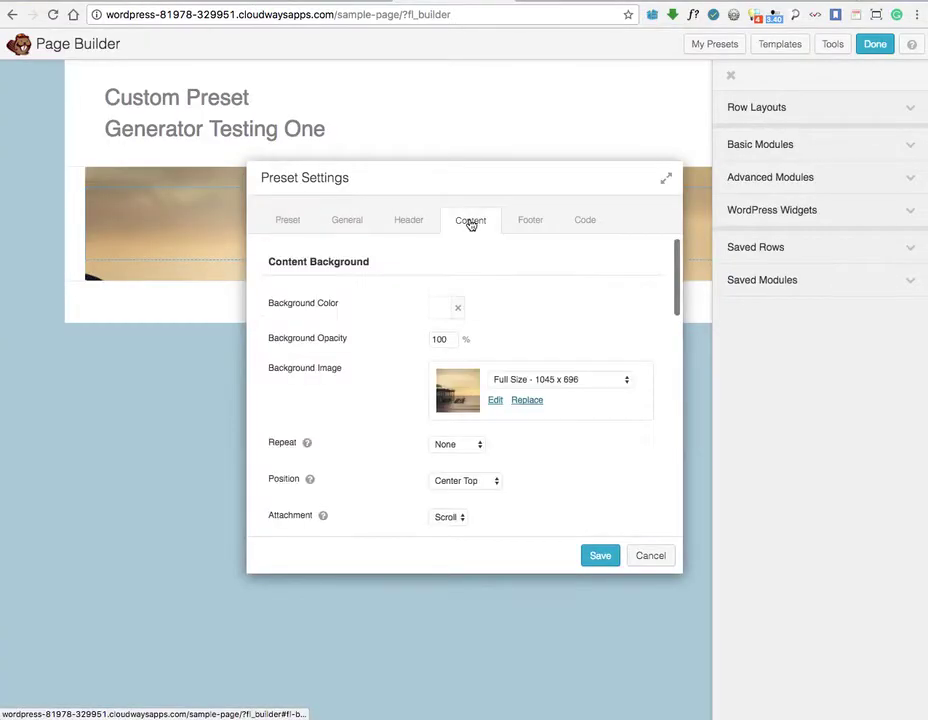
pyautogui.click(492, 401)
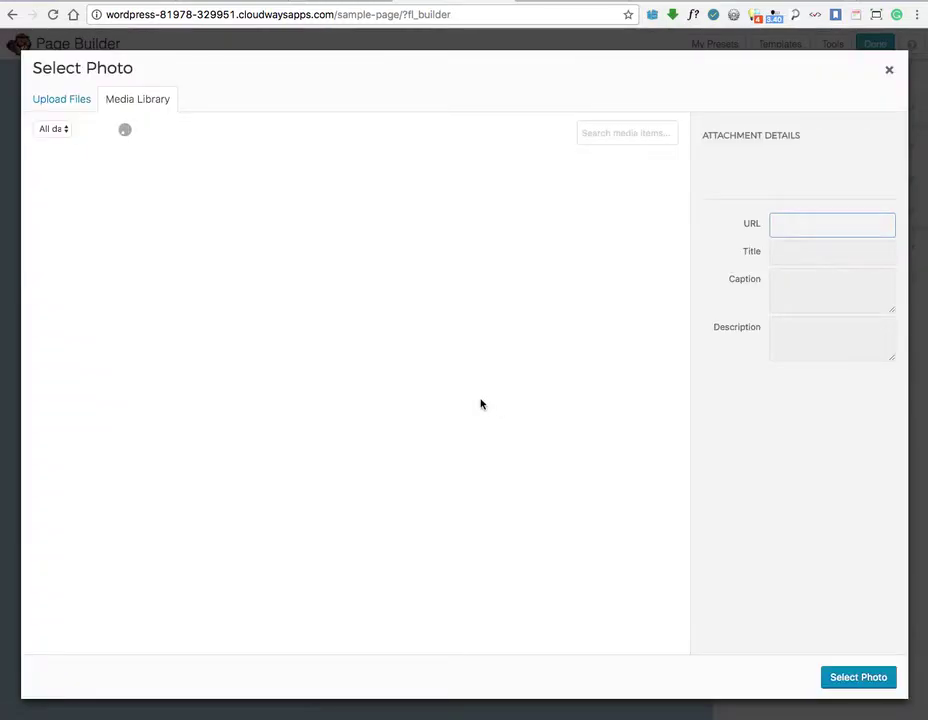
pyautogui.click(347, 157)
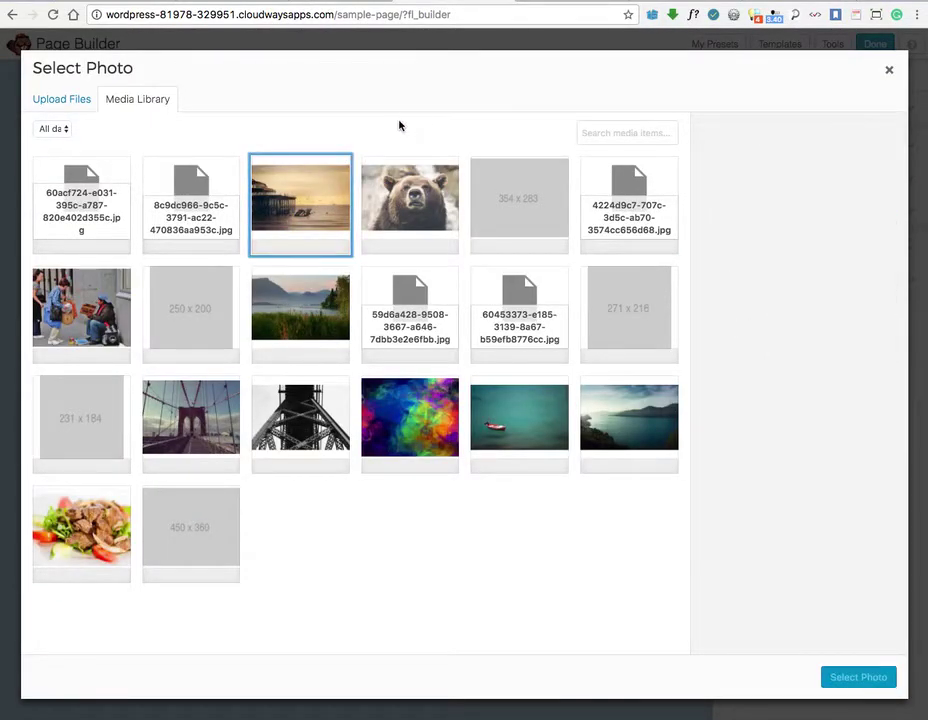
pyautogui.click(888, 69)
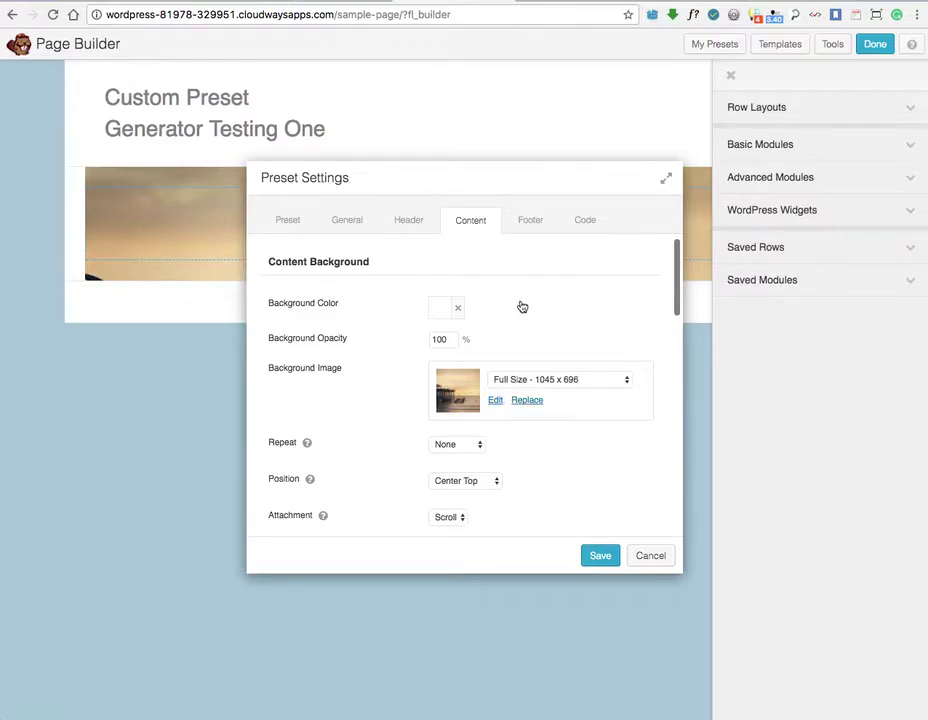
pyautogui.click(527, 401)
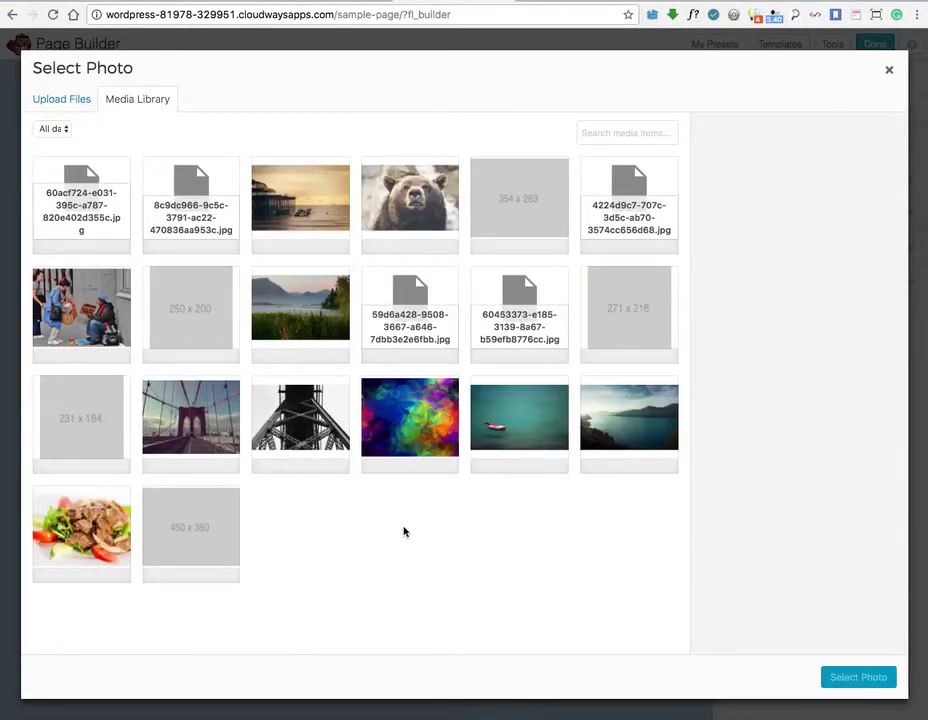
pyautogui.click(889, 70)
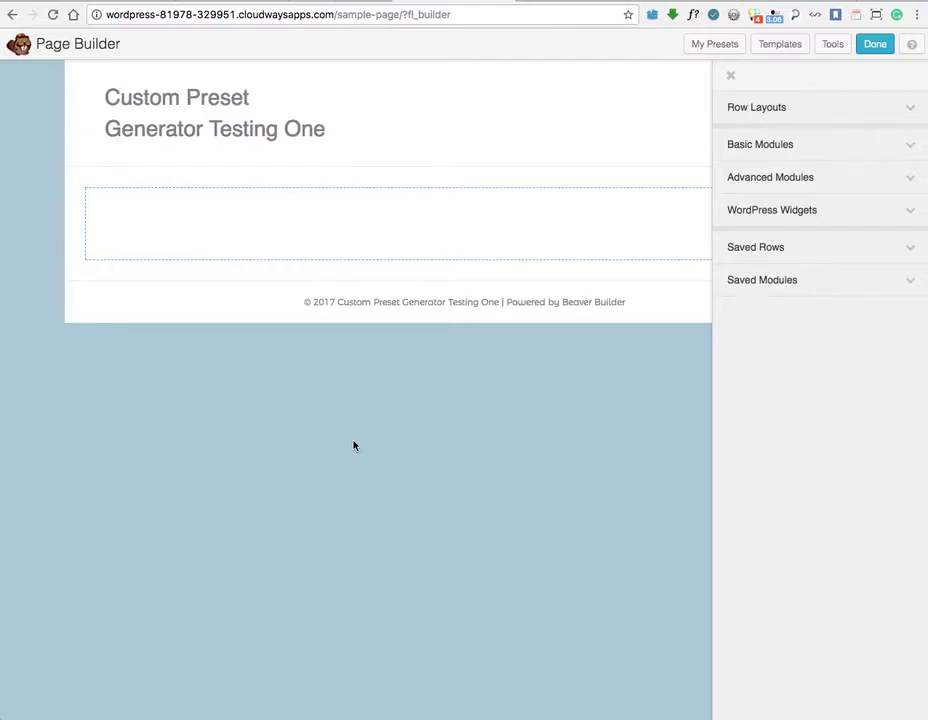
# Step: Publish the builder changes, confirm Testing Five is the Customizer's active preset, and return to the Sample Page
pyautogui.click(874, 47)
pyautogui.click(455, 344)
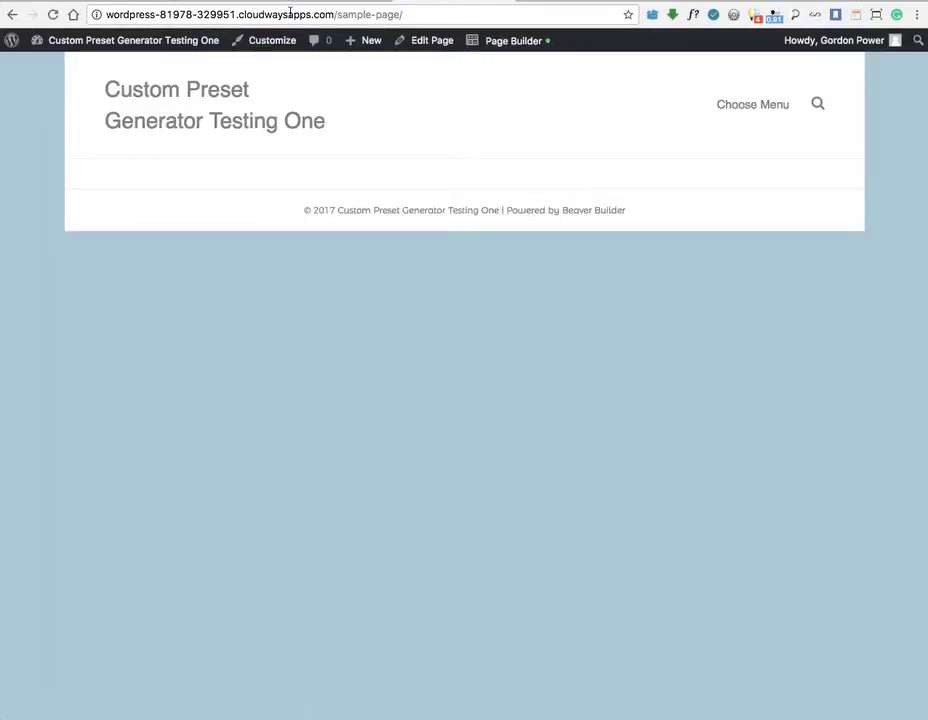
pyautogui.click(265, 41)
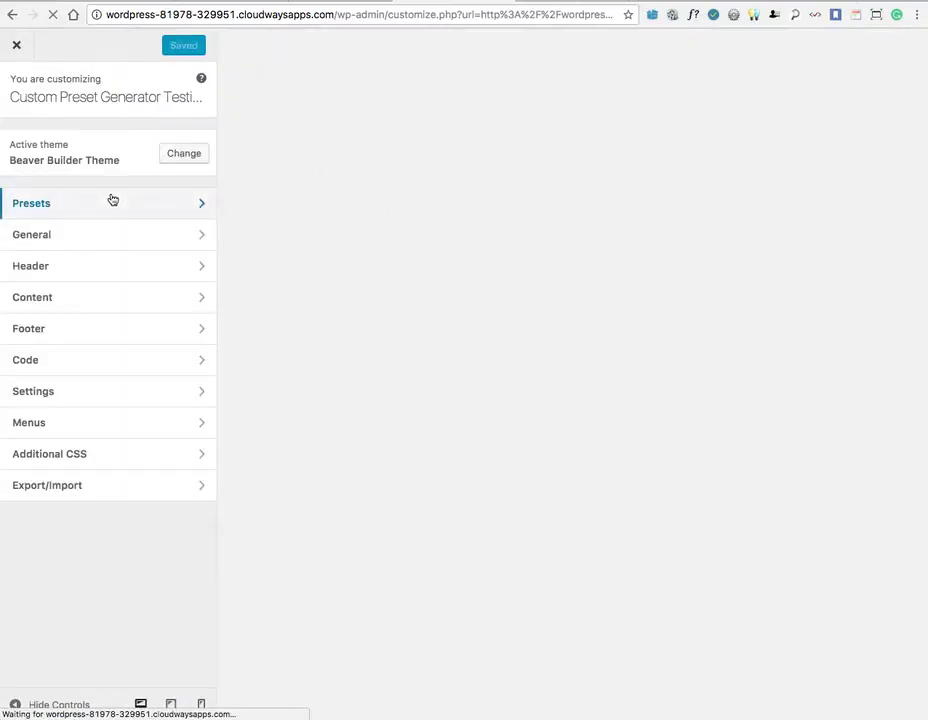
pyautogui.click(62, 203)
pyautogui.click(75, 153)
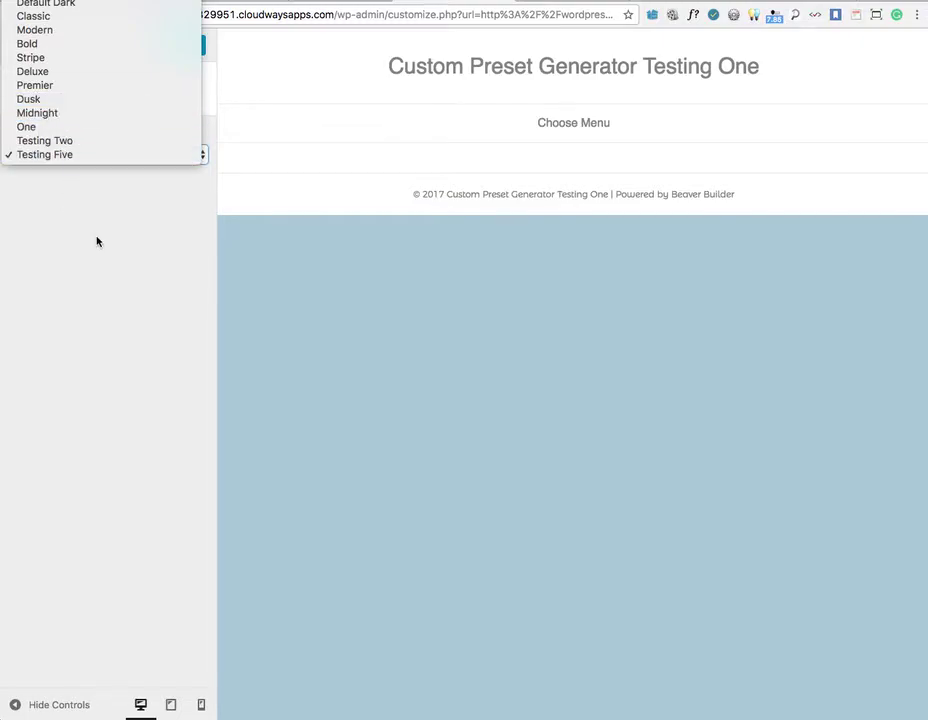
pyautogui.click(318, 271)
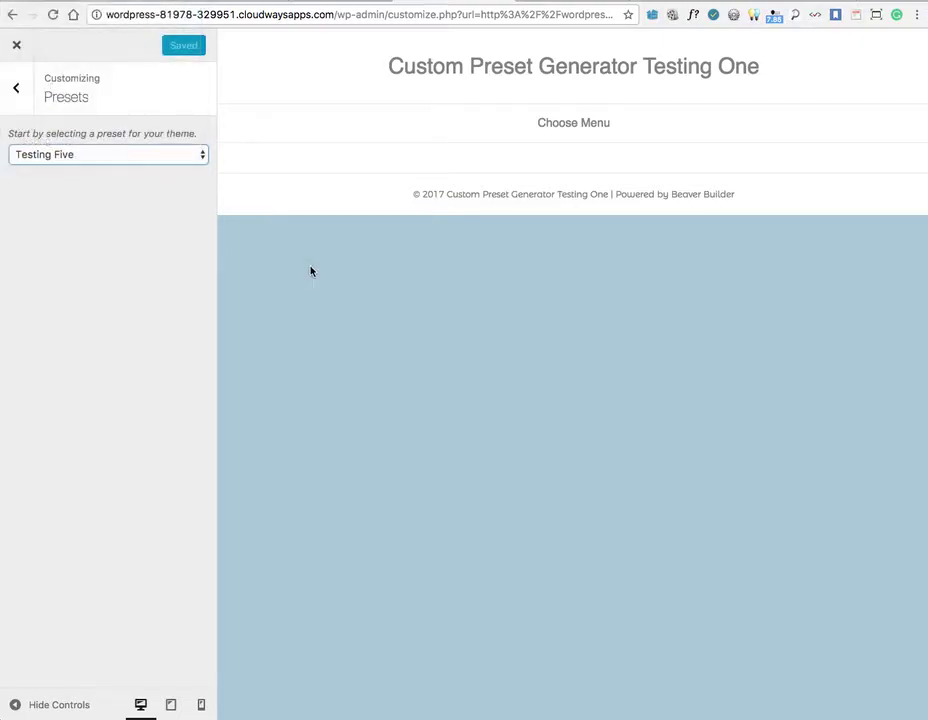
pyautogui.click(13, 44)
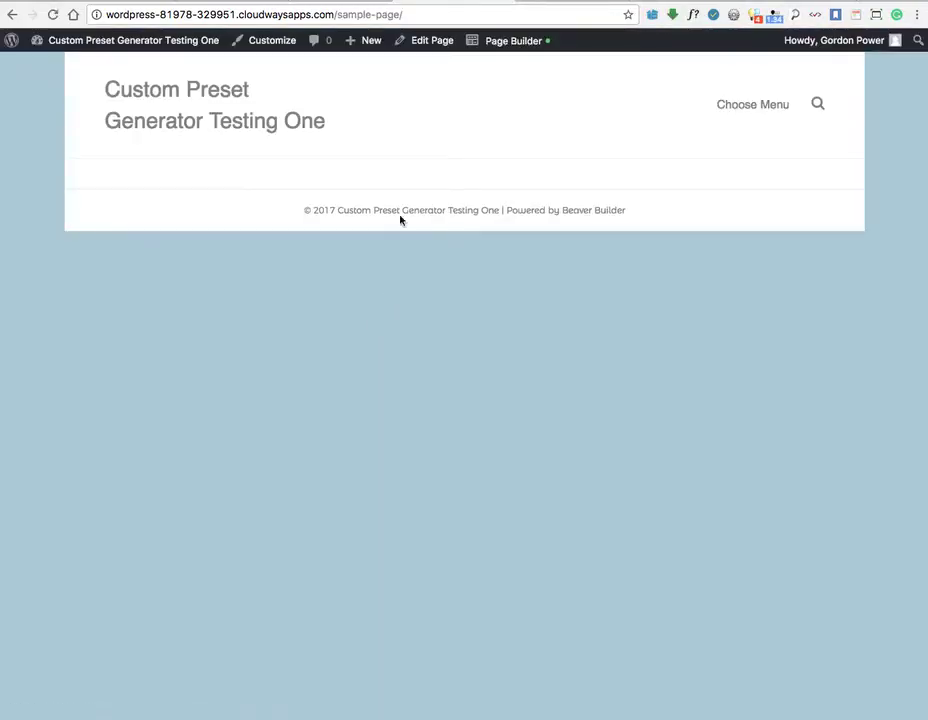
# Step: Copy the full Exported Data string from Import/Export Presets, then switch to the second site's builder
pyautogui.click(512, 43)
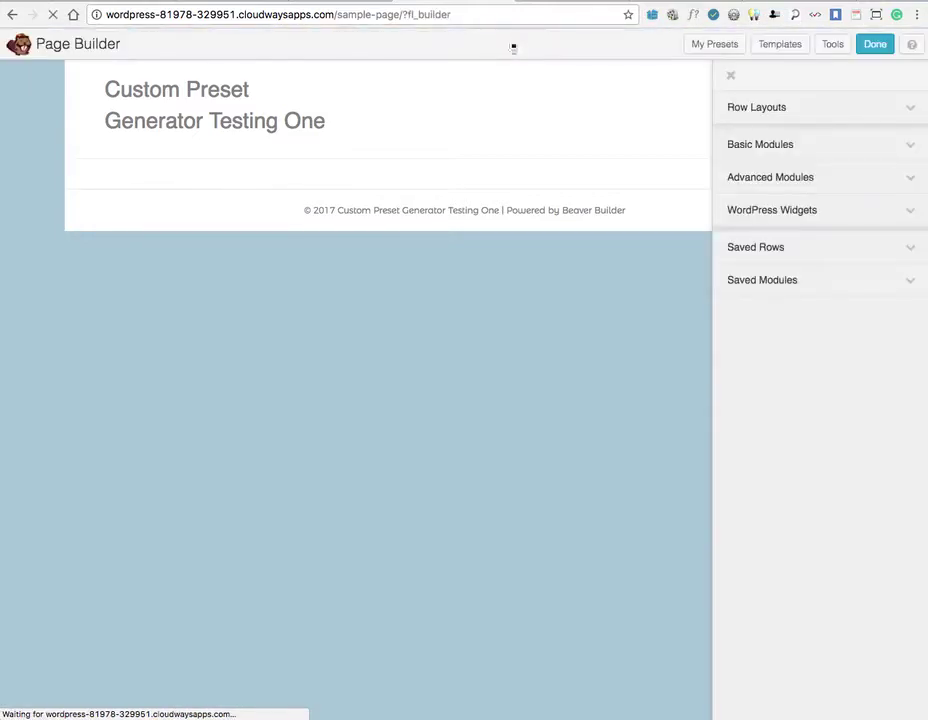
pyautogui.click(712, 45)
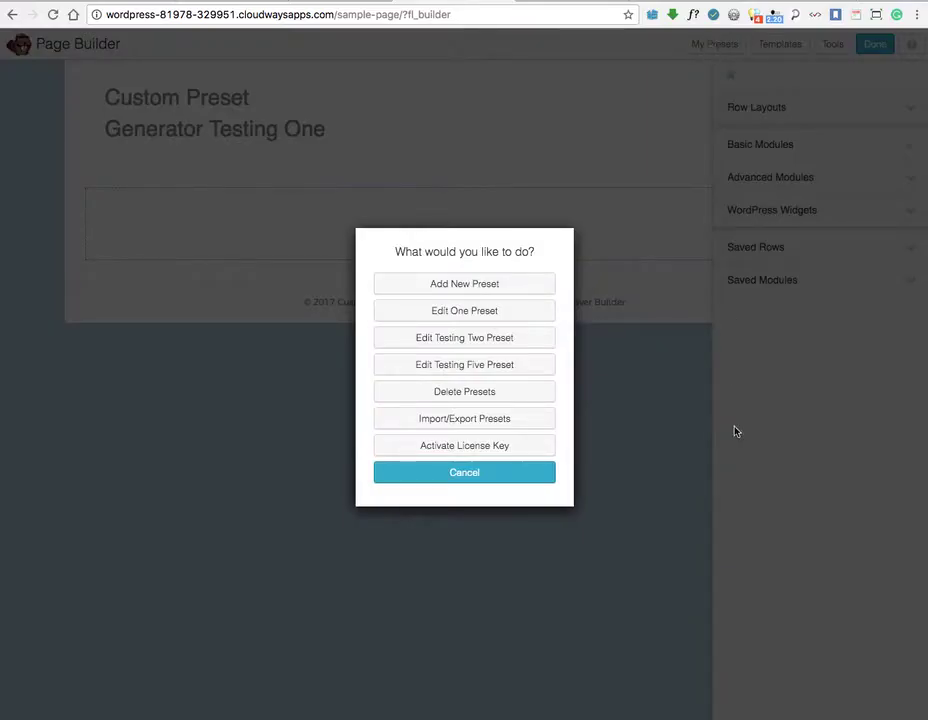
pyautogui.click(447, 419)
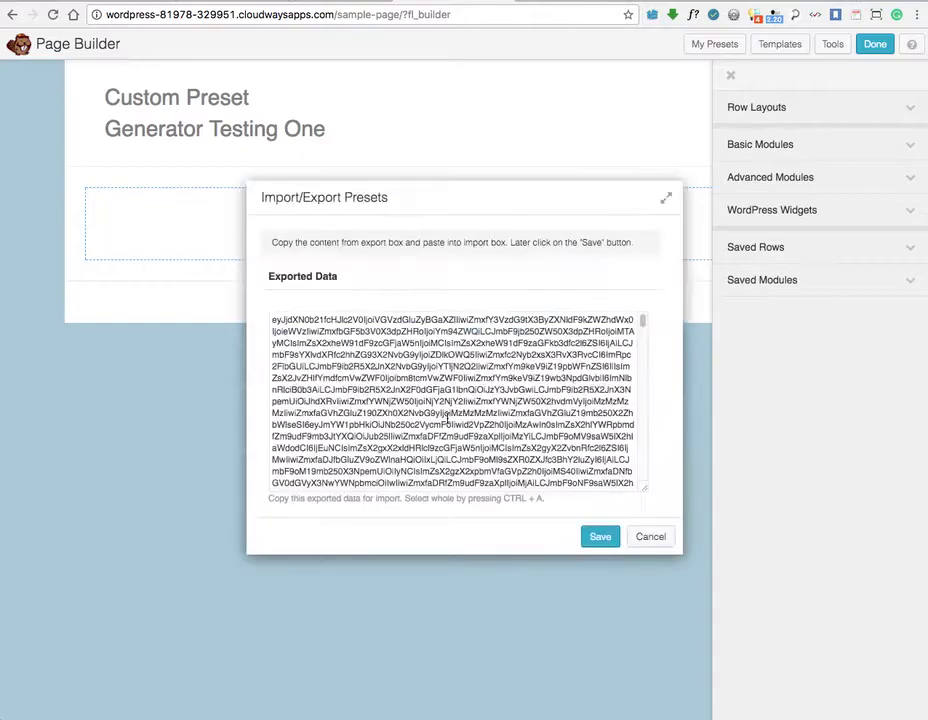
pyautogui.tripleClick(365, 366)
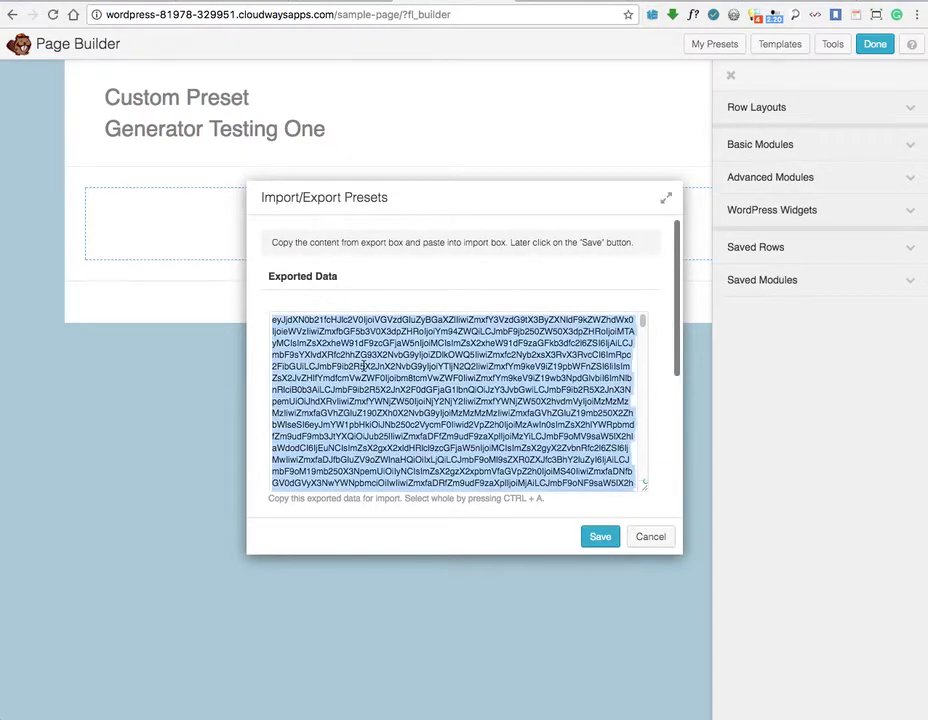
pyautogui.rightClick(360, 358)
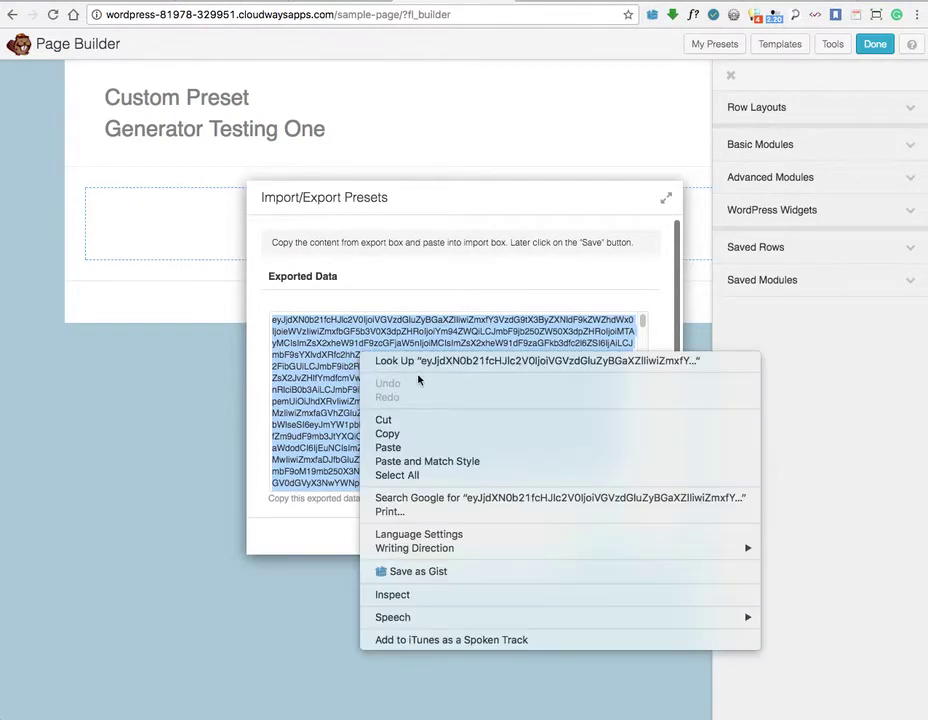
pyautogui.click(413, 436)
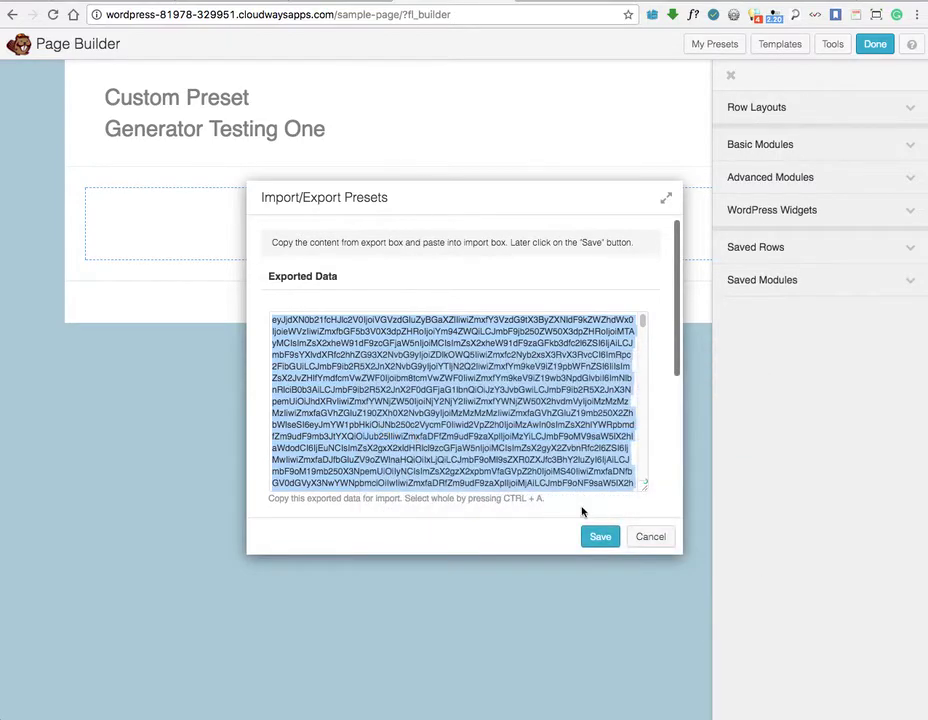
pyautogui.click(652, 538)
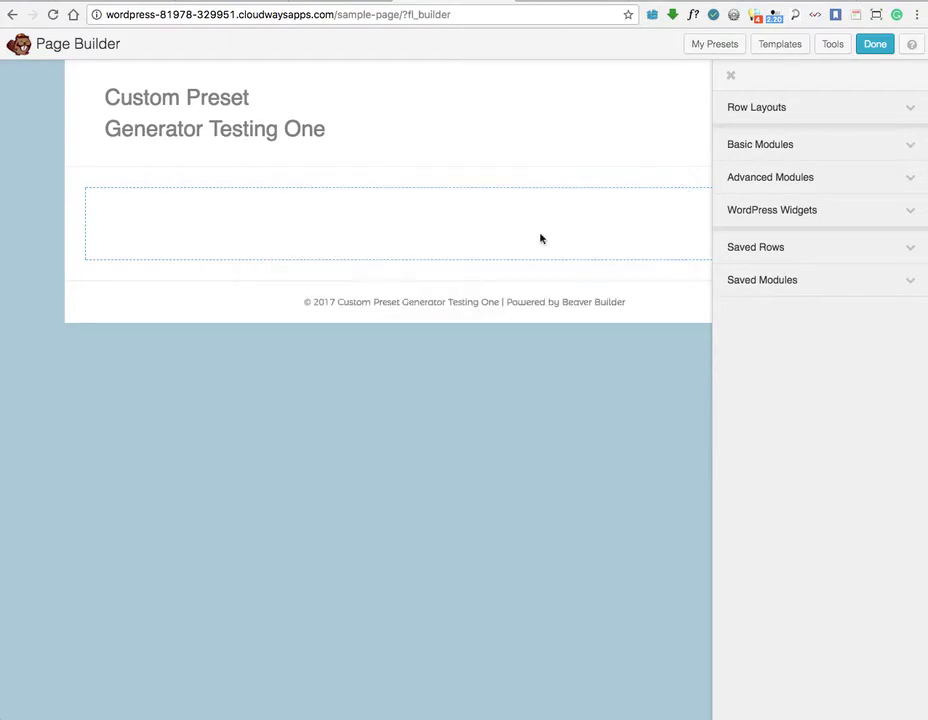
pyautogui.click(560, 1)
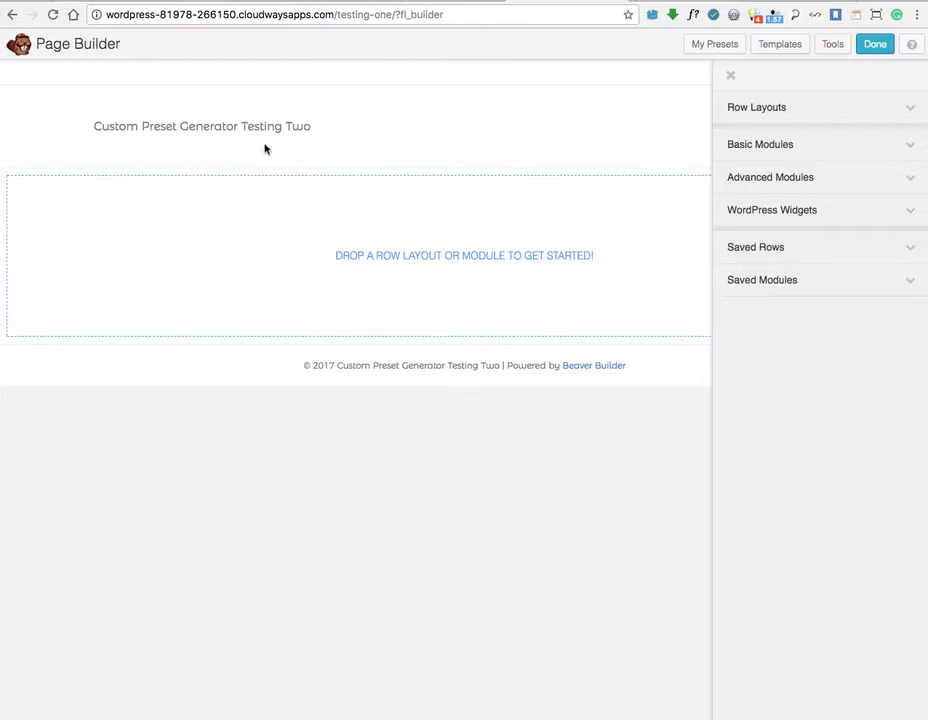
# Step: Paste site one's preset data into the Import Data box of the second site's Import/Export Presets
pyautogui.click(707, 47)
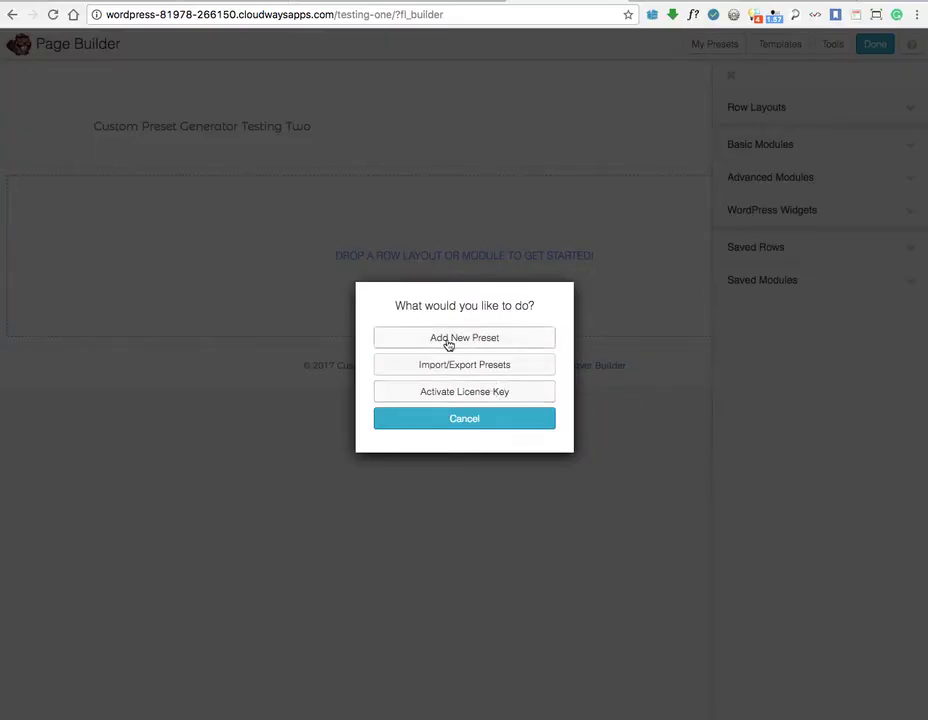
pyautogui.click(443, 369)
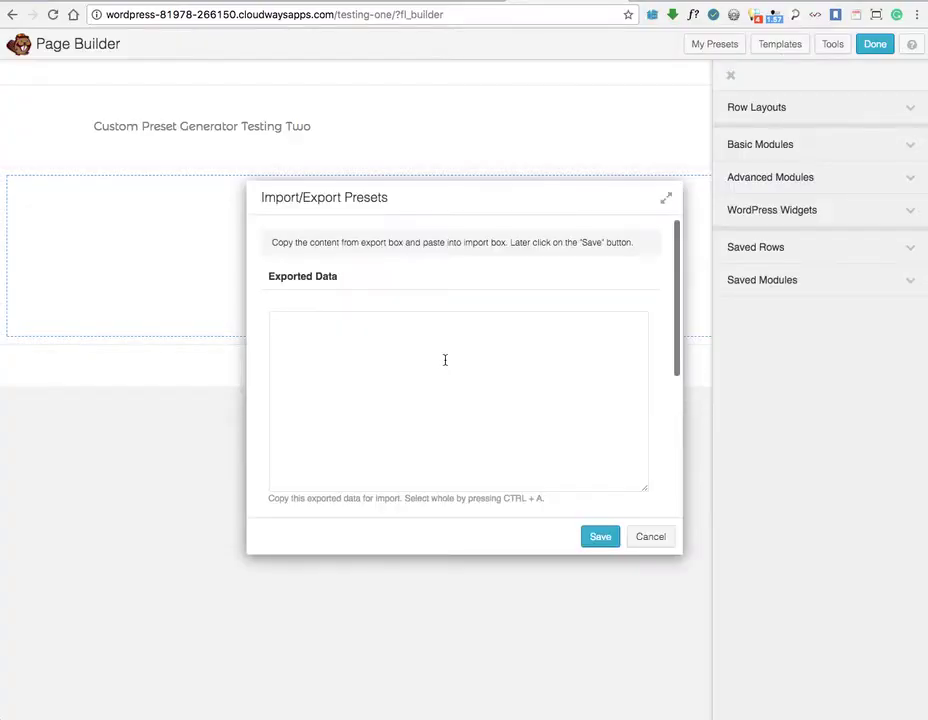
pyautogui.scroll(-5, 447, 365)
pyautogui.click(373, 331)
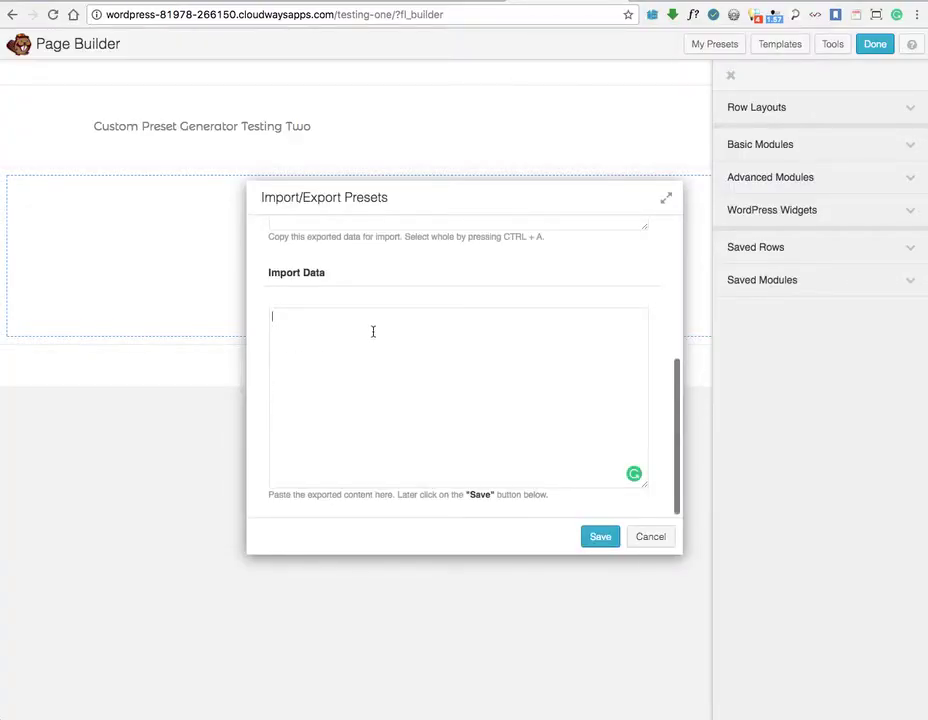
pyautogui.hotkey('ctrl', 'v')
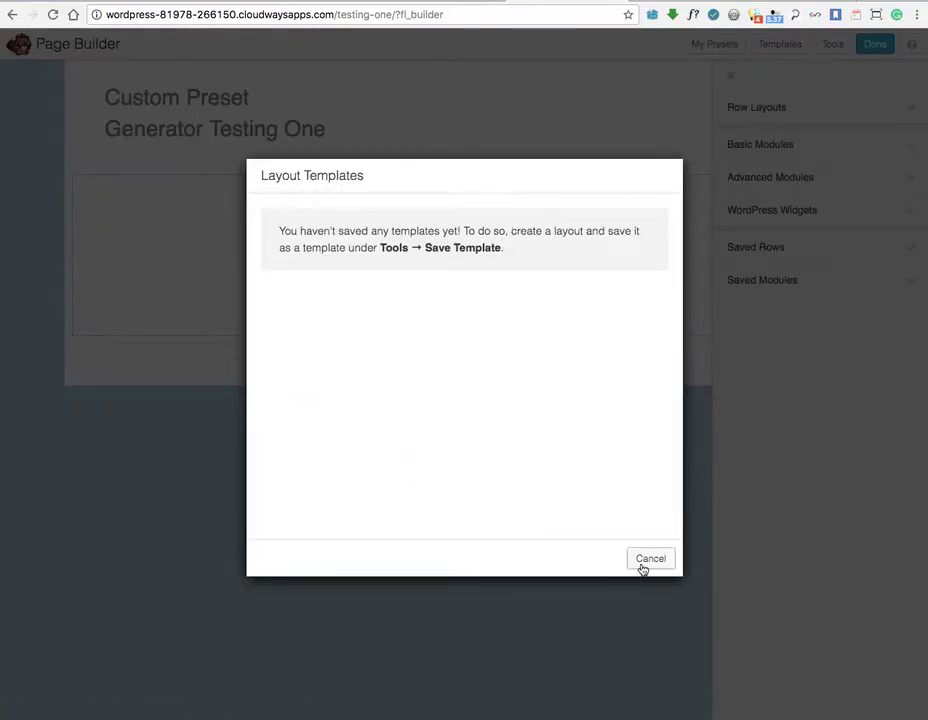
# Step: Close the templates panel and review the imported Testing Five preset's Content settings
pyautogui.click(642, 565)
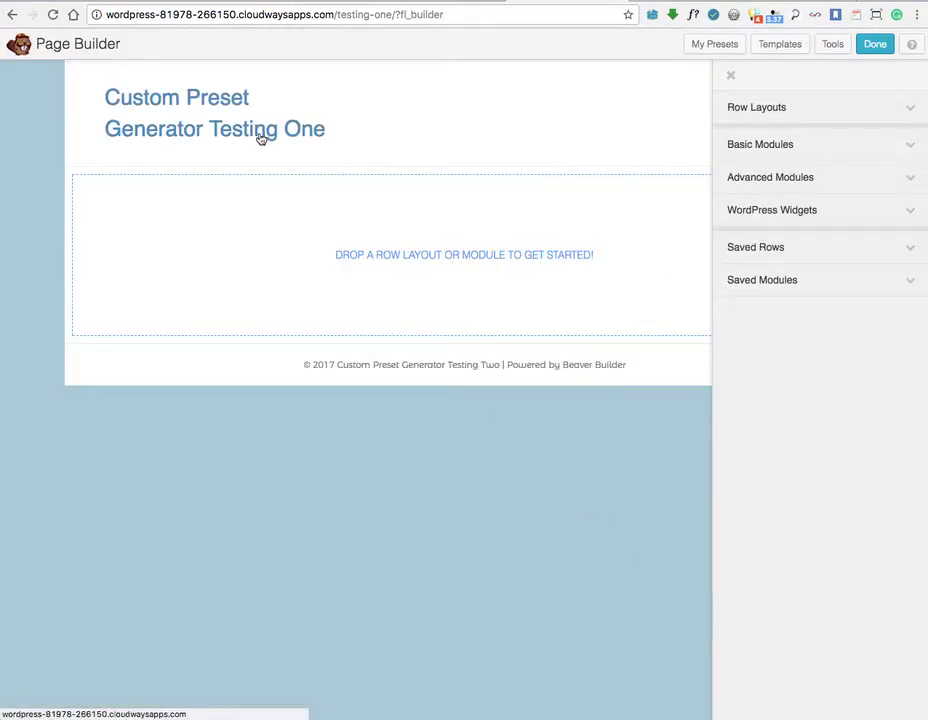
pyautogui.click(716, 46)
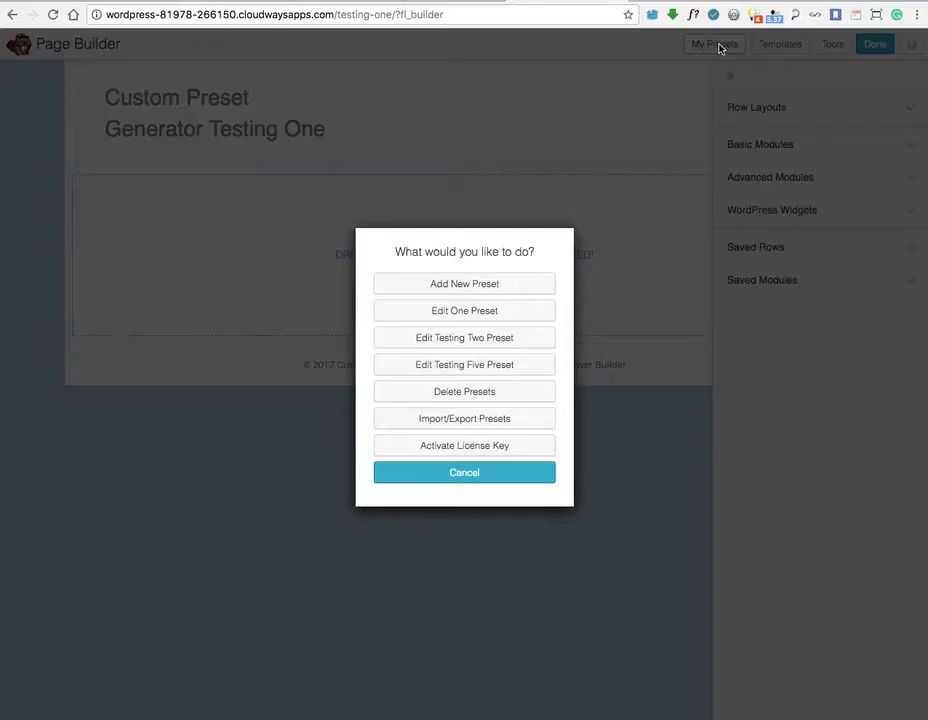
pyautogui.click(457, 368)
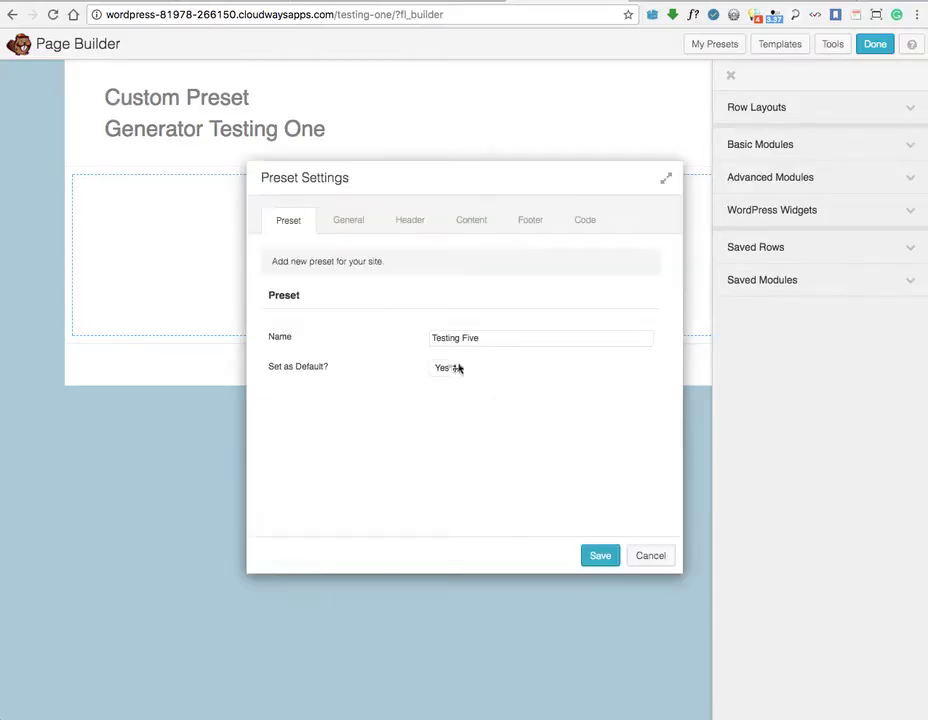
pyautogui.click(468, 226)
pyautogui.scroll(-10, 541, 306)
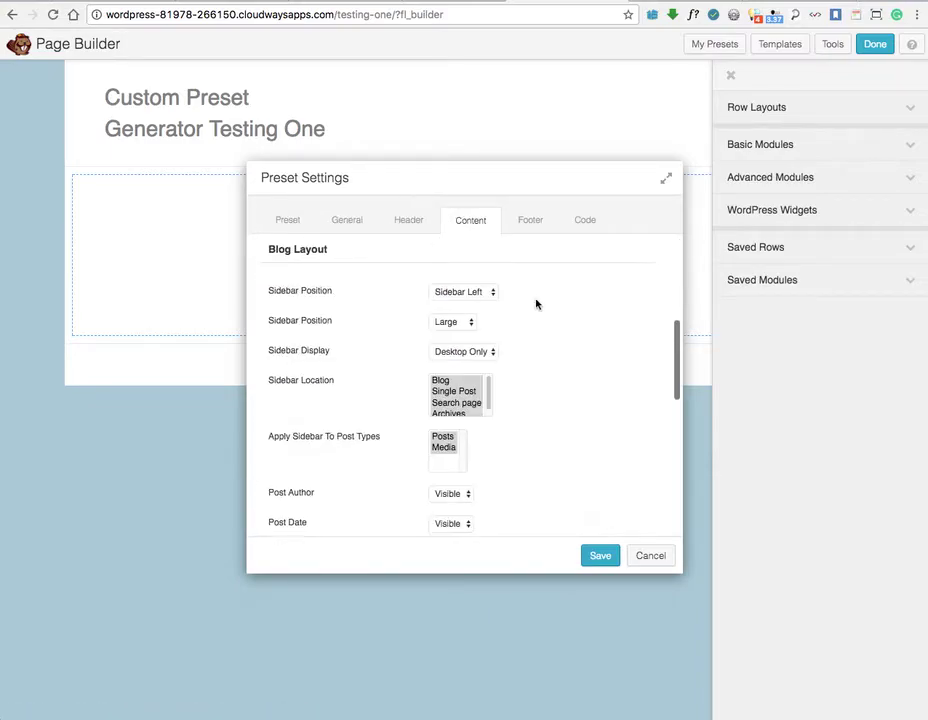
pyautogui.scroll(-3, 538, 305)
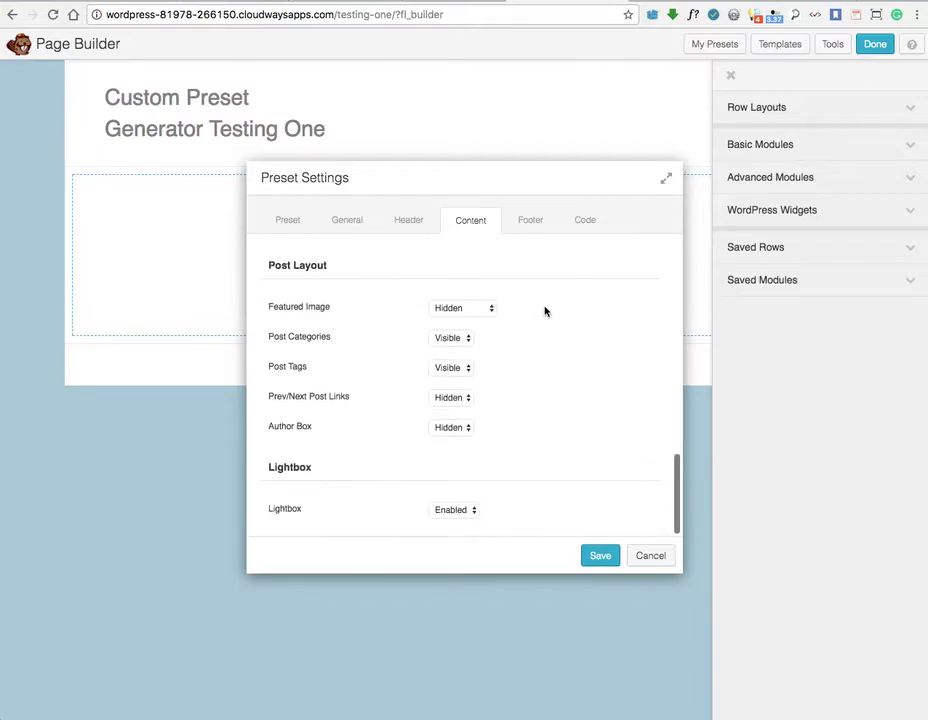
pyautogui.scroll(10, 545, 311)
# Step: Review the General and Header settings, then save the Testing Five preset and dismiss the confirmation
pyautogui.click(350, 218)
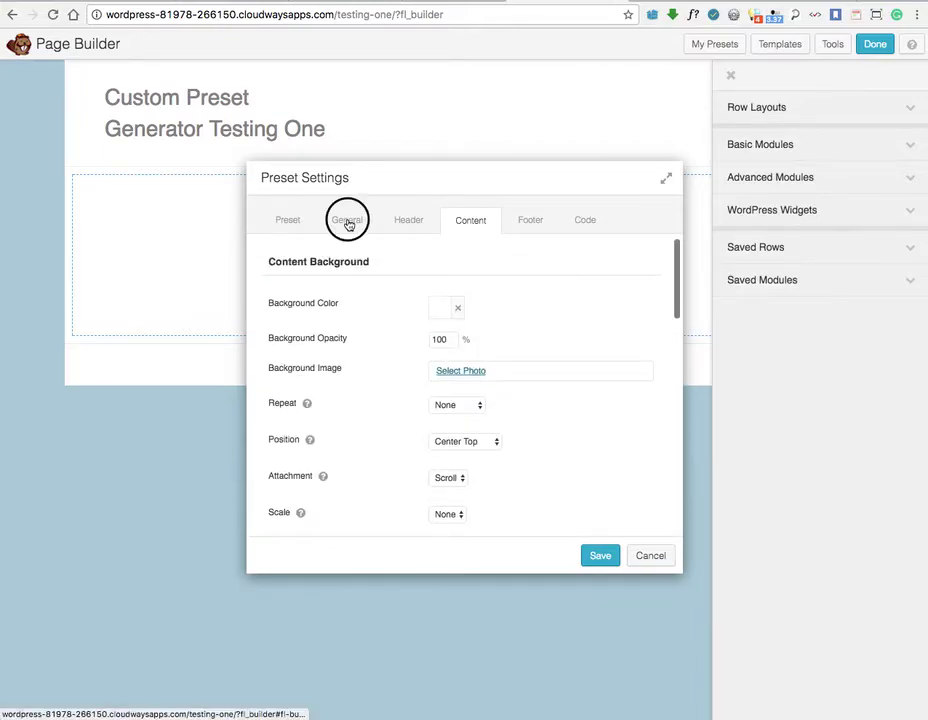
pyautogui.scroll(-6, 563, 309)
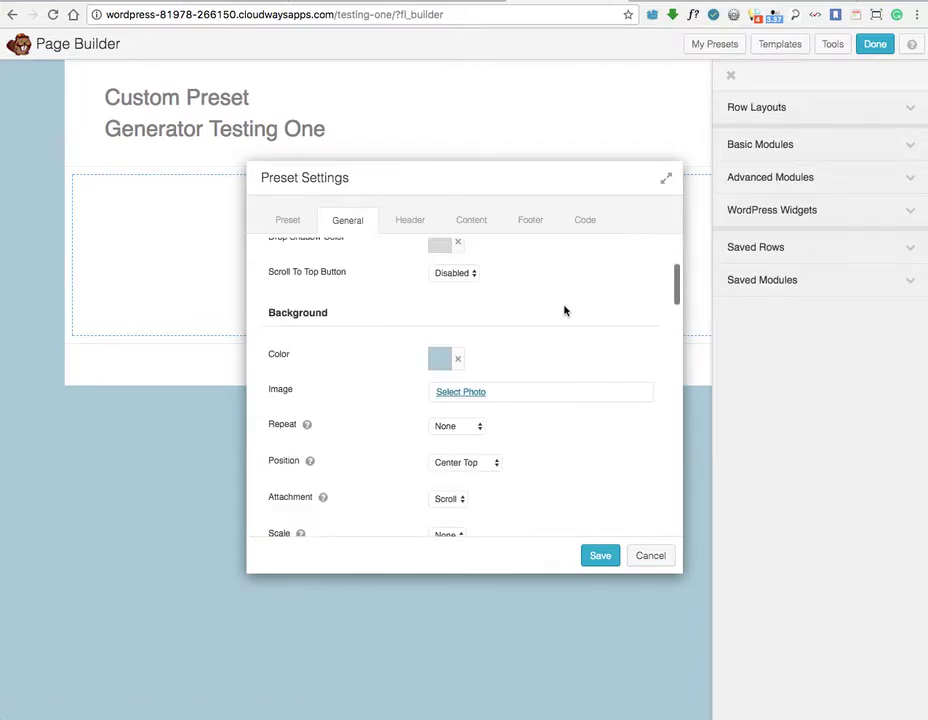
pyautogui.scroll(-15, 570, 312)
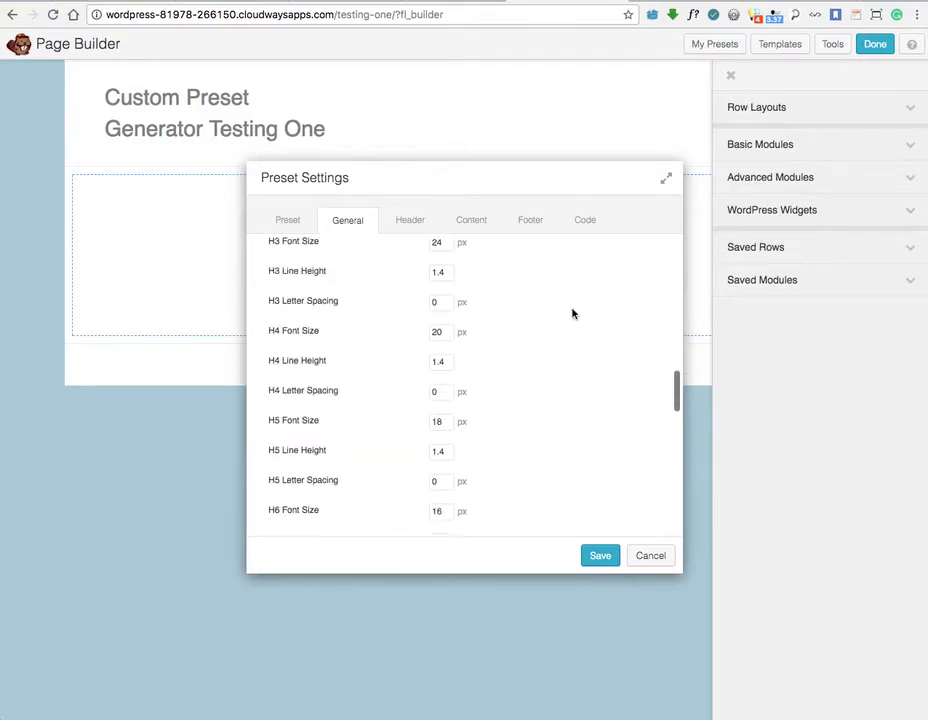
pyautogui.scroll(-15, 572, 312)
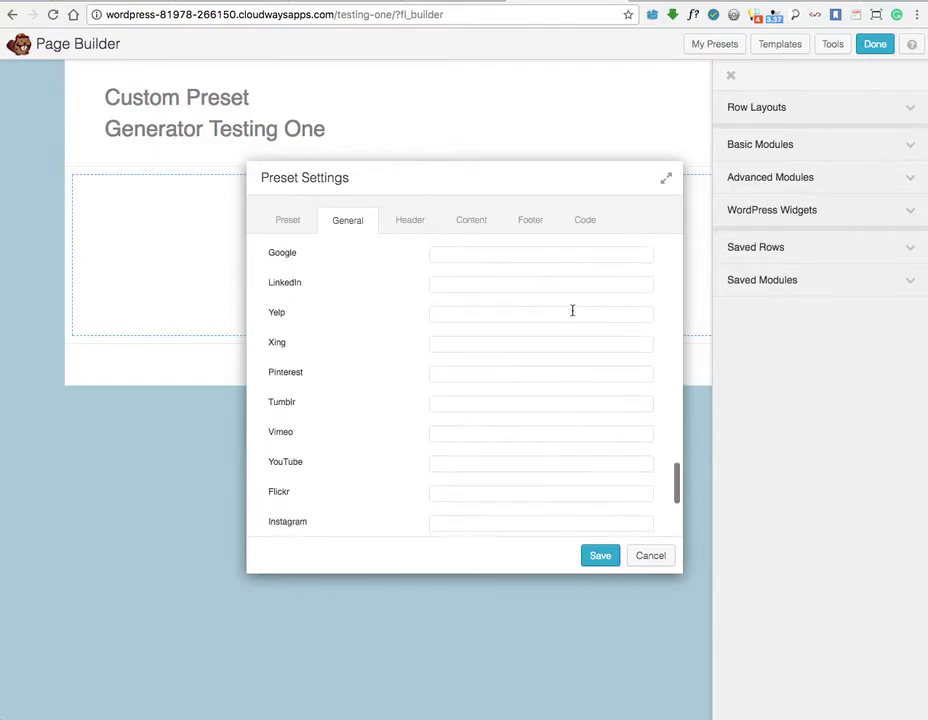
pyautogui.click(407, 220)
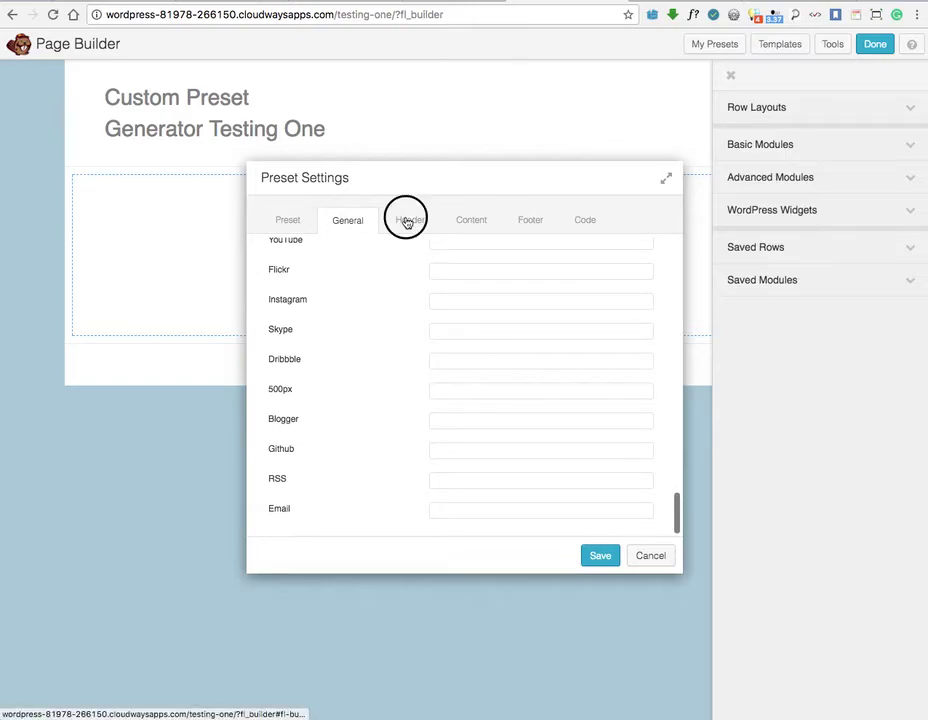
pyautogui.scroll(15, 578, 312)
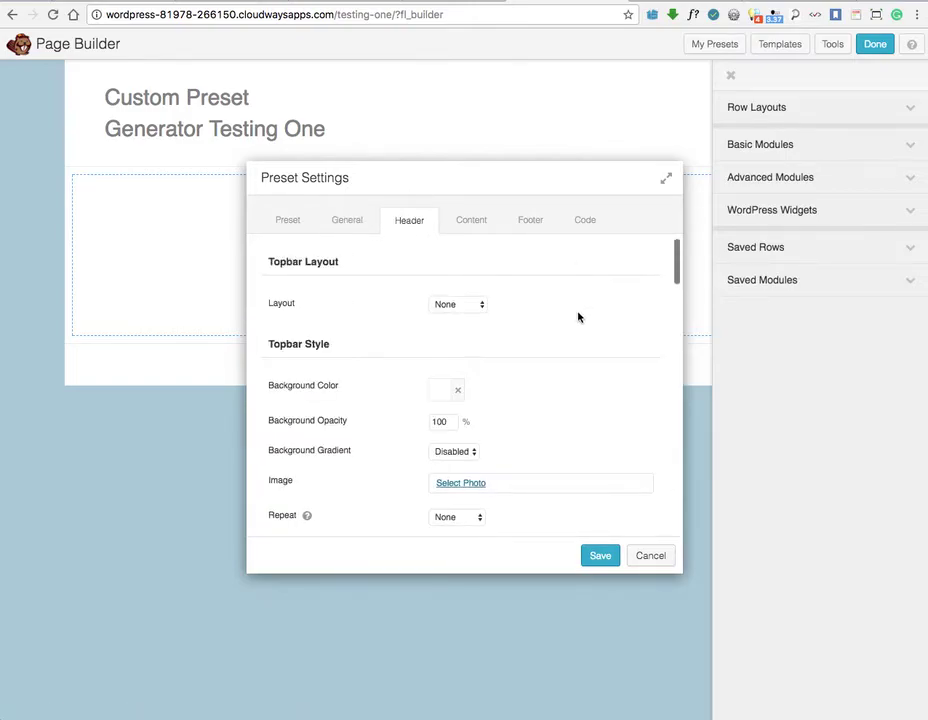
pyautogui.scroll(-10, 574, 314)
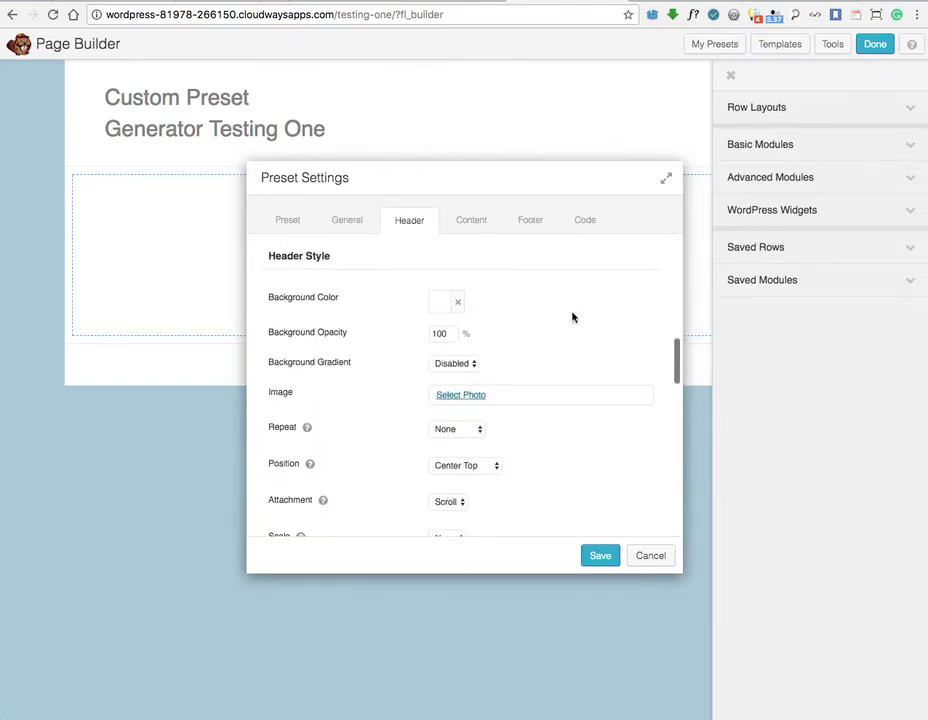
pyautogui.scroll(-2, 574, 318)
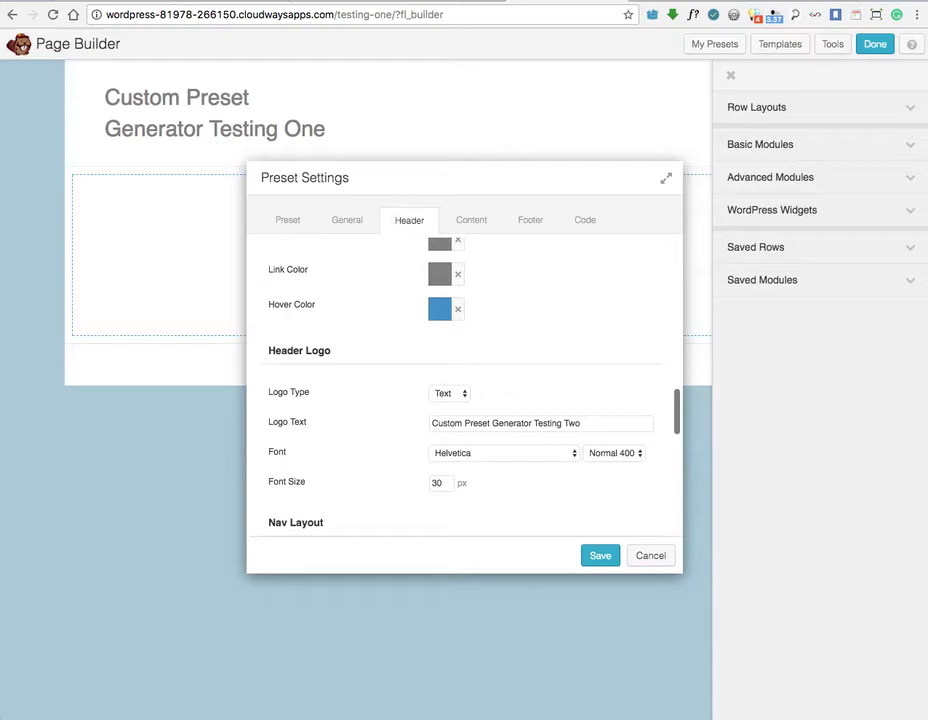
pyautogui.click(600, 556)
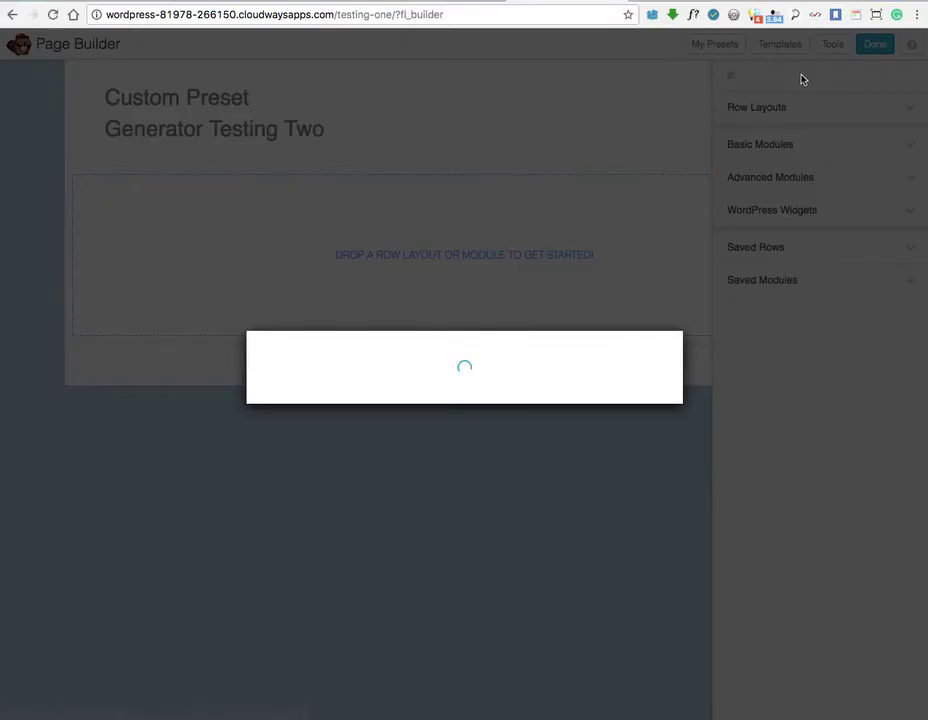
pyautogui.click(651, 559)
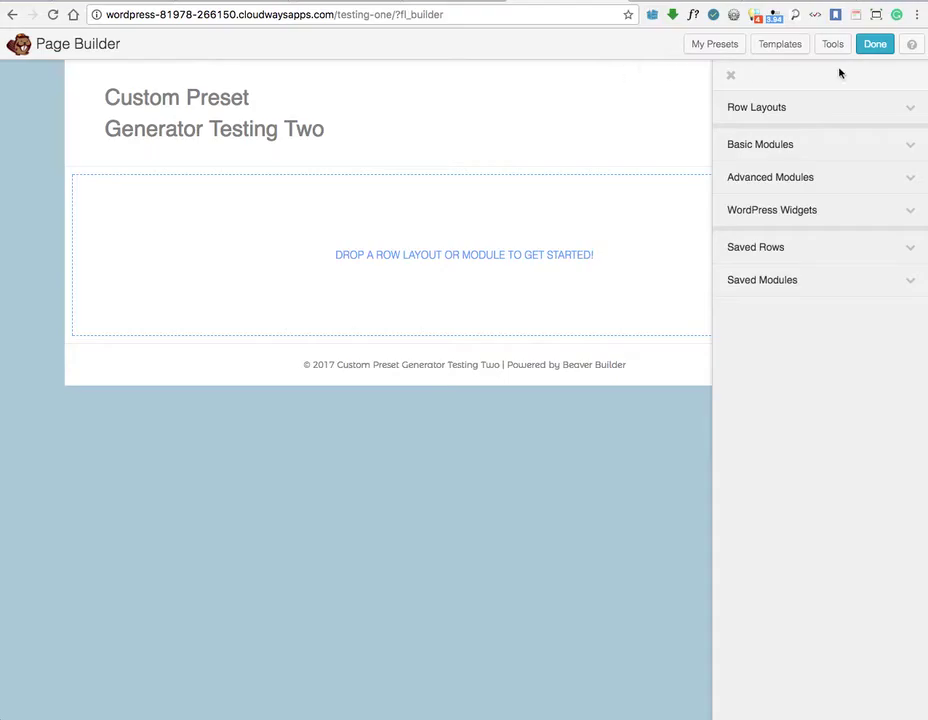
# Step: Publish the page changes and go to the dashboard's All Posts list
pyautogui.click(873, 45)
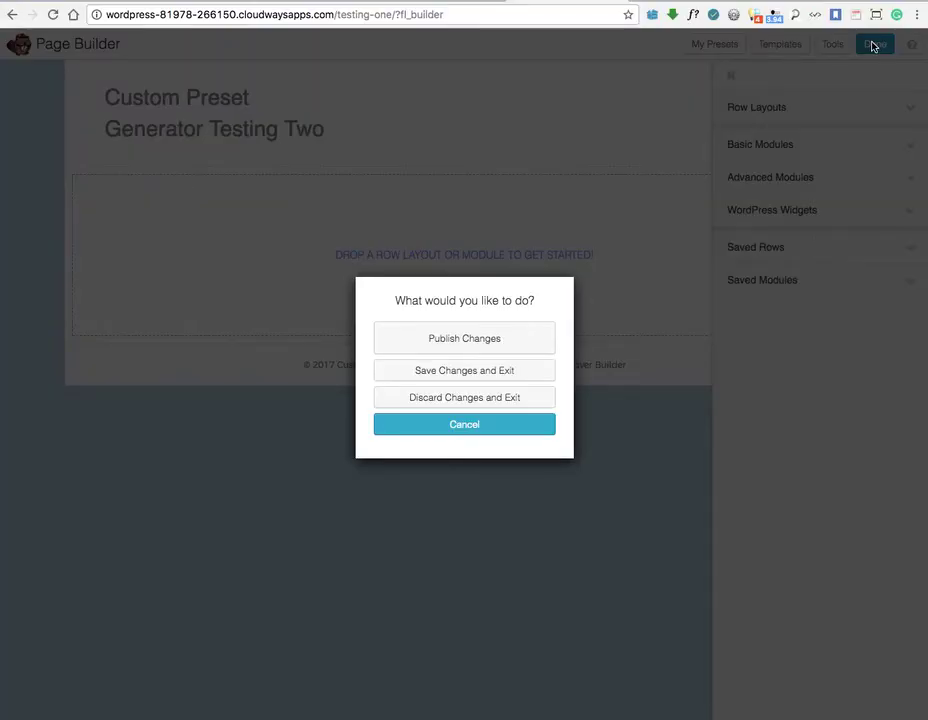
pyautogui.click(460, 349)
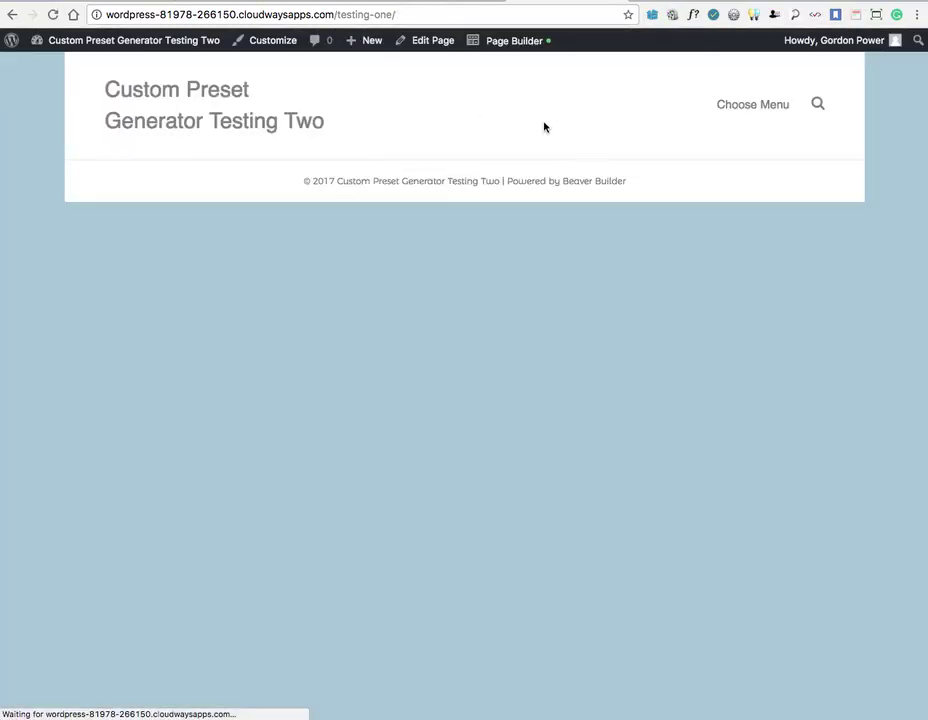
pyautogui.moveTo(133, 42)
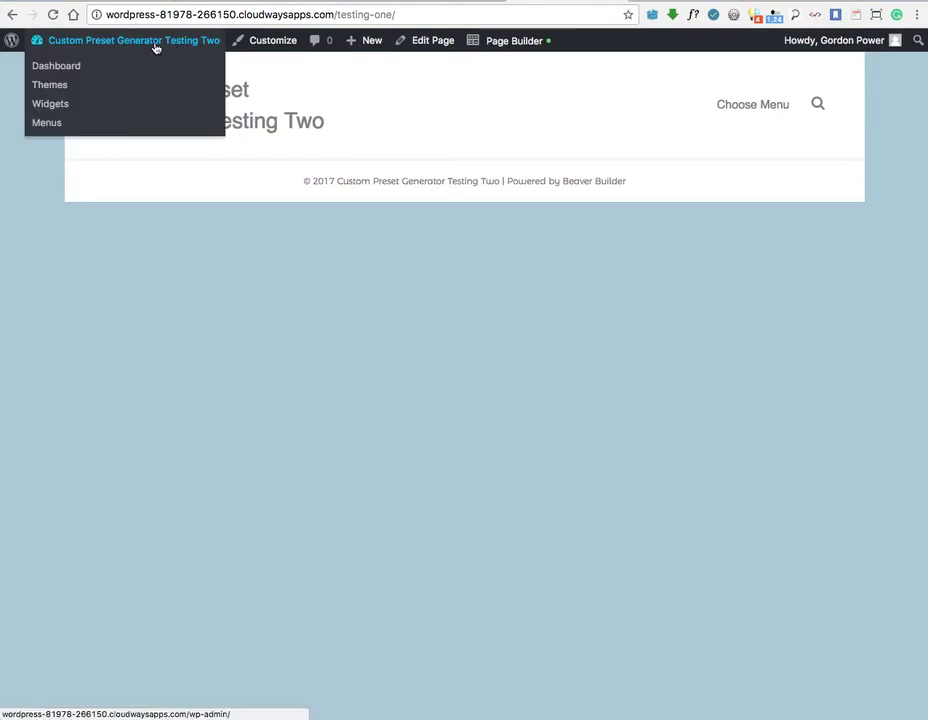
pyautogui.click(56, 68)
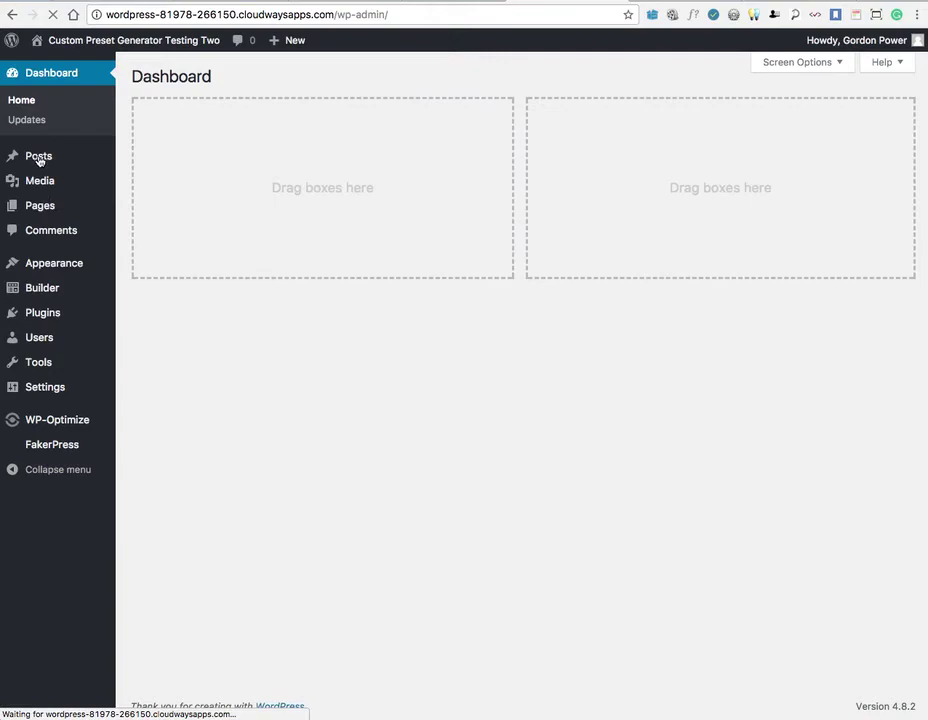
pyautogui.moveTo(38, 160)
pyautogui.click(122, 157)
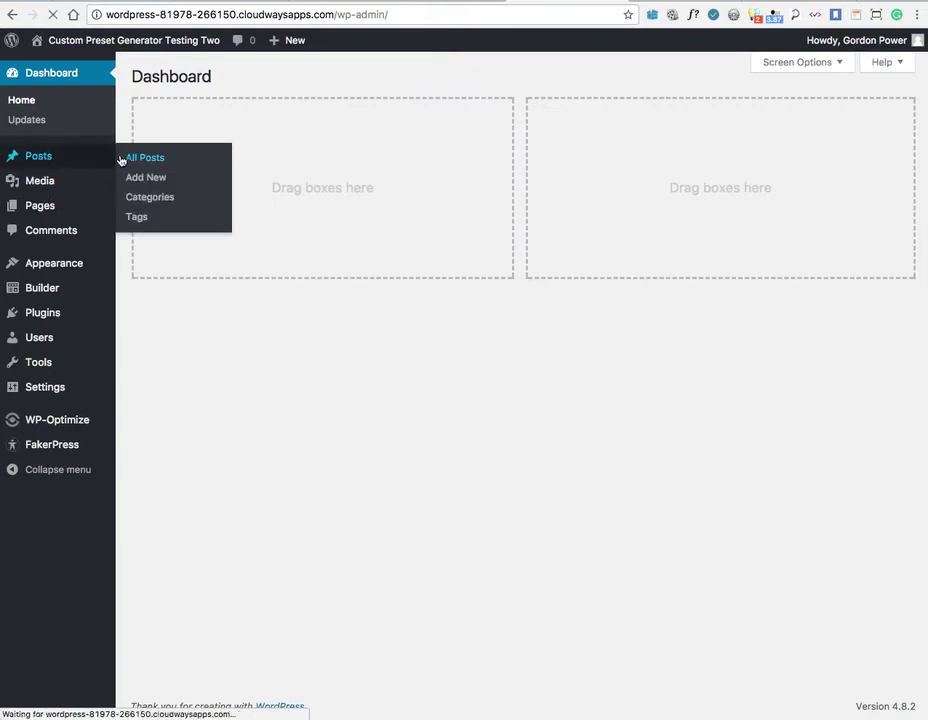
# Step: Open the first post in a new tab and compare its left-sidebar layout with site one's post
pyautogui.rightClick(287, 197)
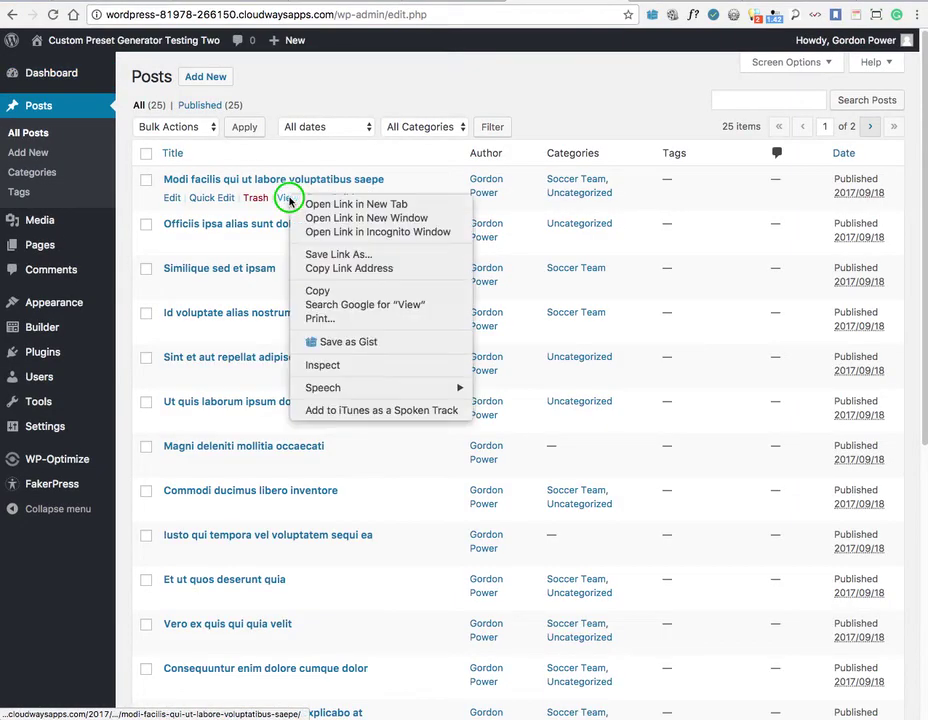
pyautogui.click(304, 145)
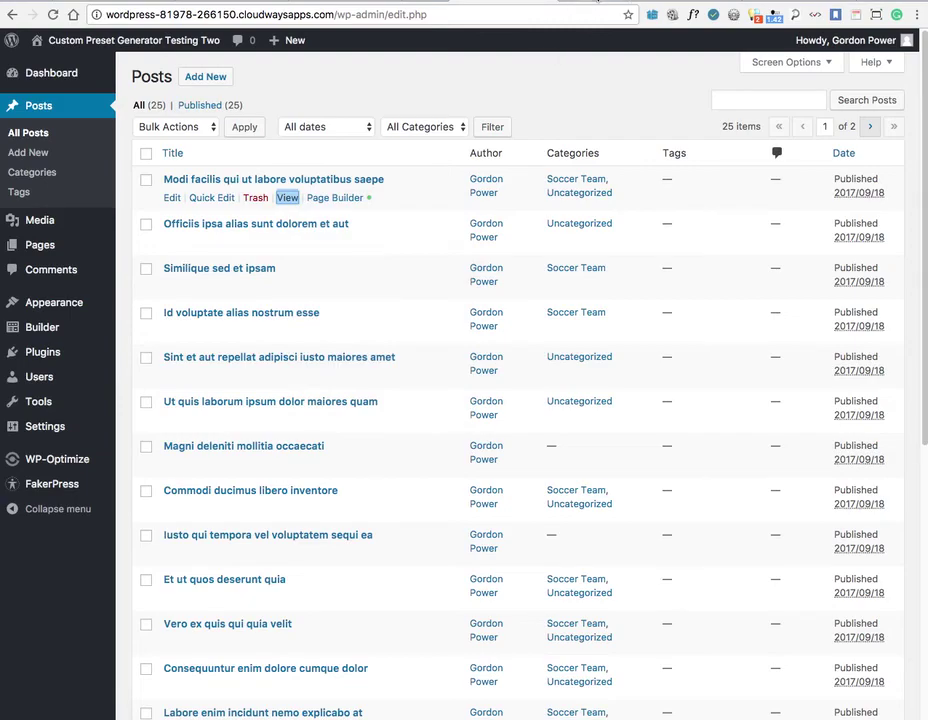
pyautogui.click(597, 2)
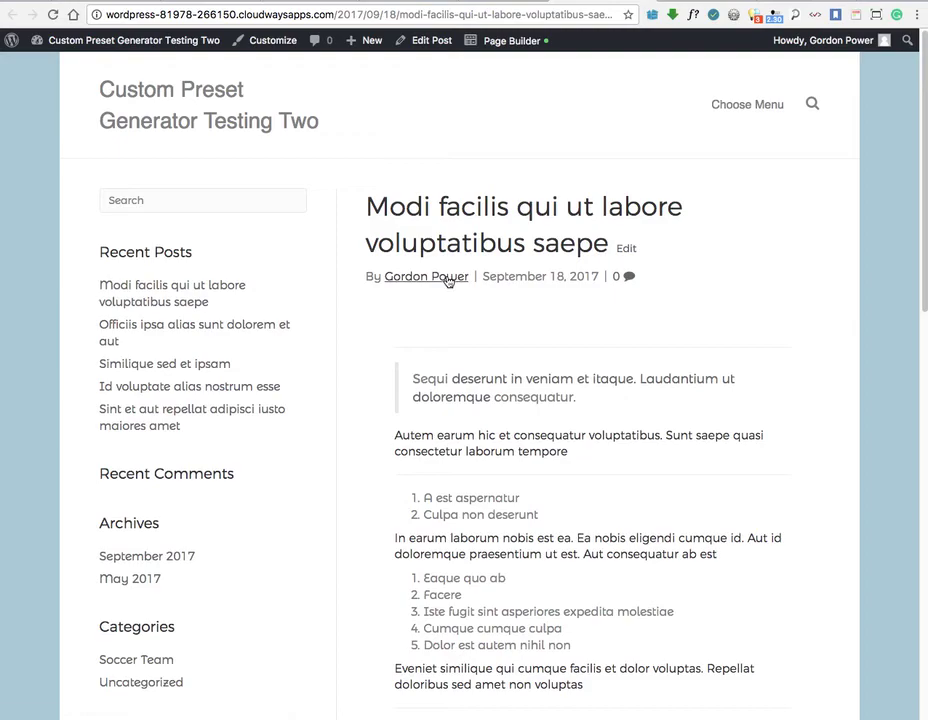
pyautogui.click(312, 3)
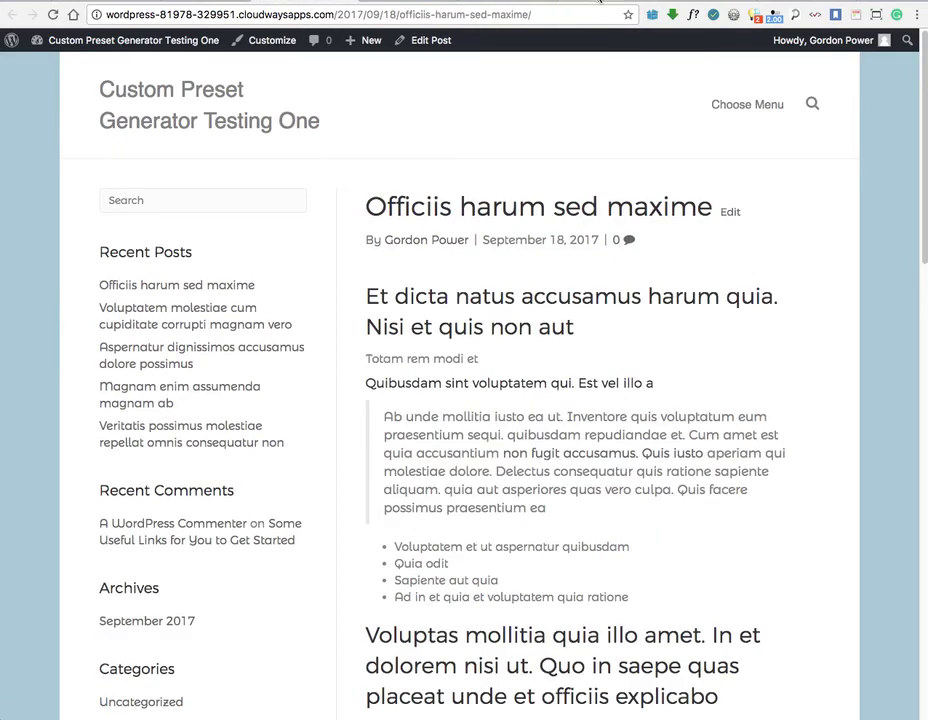
pyautogui.click(601, 3)
pyautogui.click(296, 2)
pyautogui.click(575, 3)
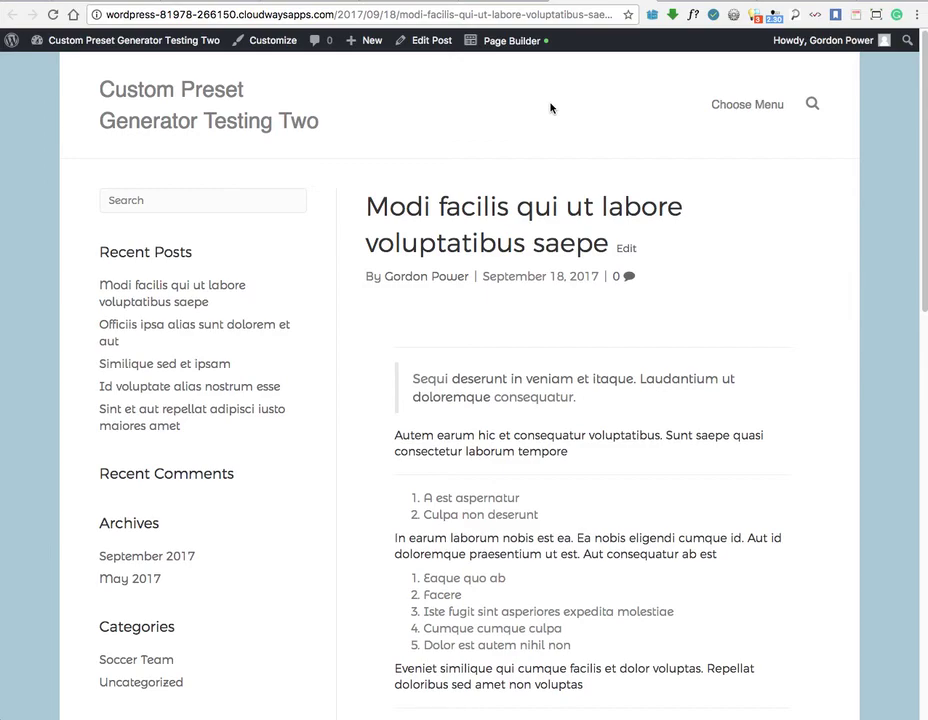
# Step: Open the blog post in the builder, review Testing Five's General, Header and Content tabs, and save it
pyautogui.click(502, 43)
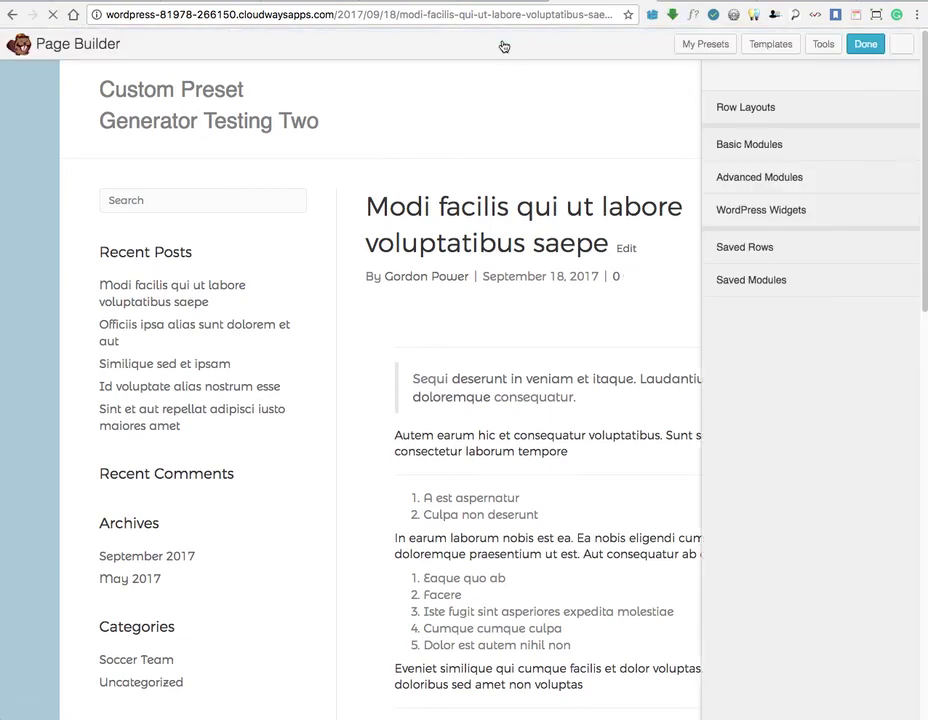
pyautogui.click(694, 46)
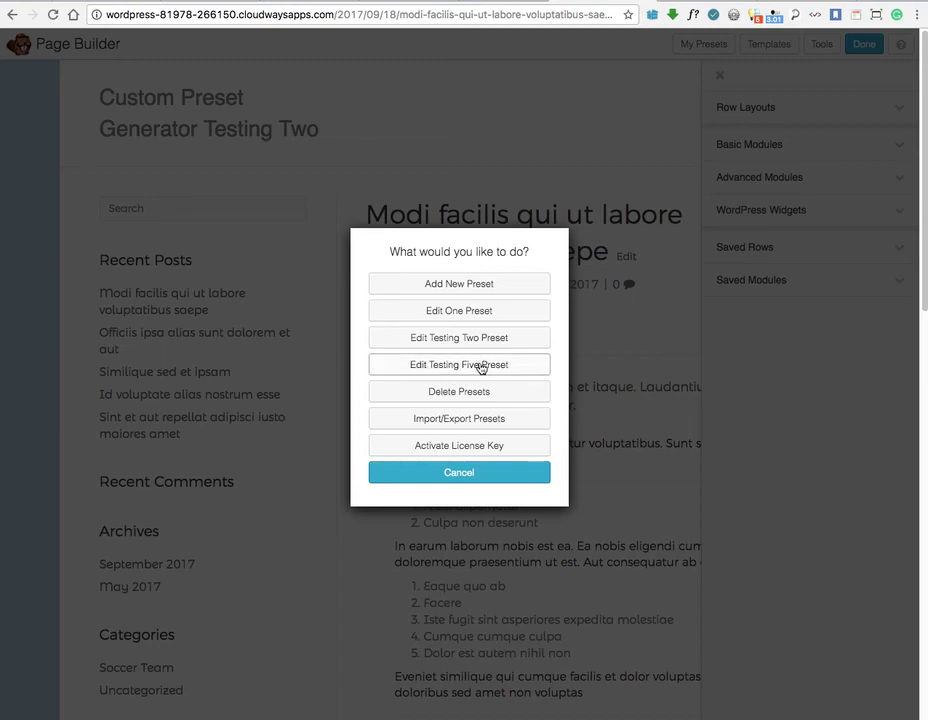
pyautogui.click(416, 366)
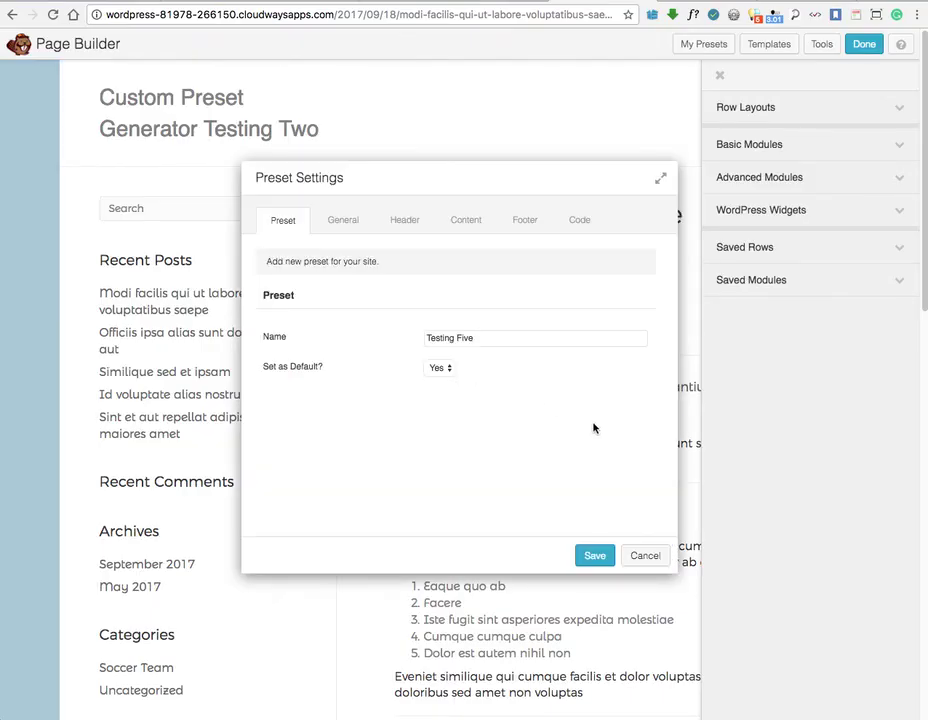
pyautogui.click(344, 222)
pyautogui.click(398, 222)
pyautogui.click(458, 222)
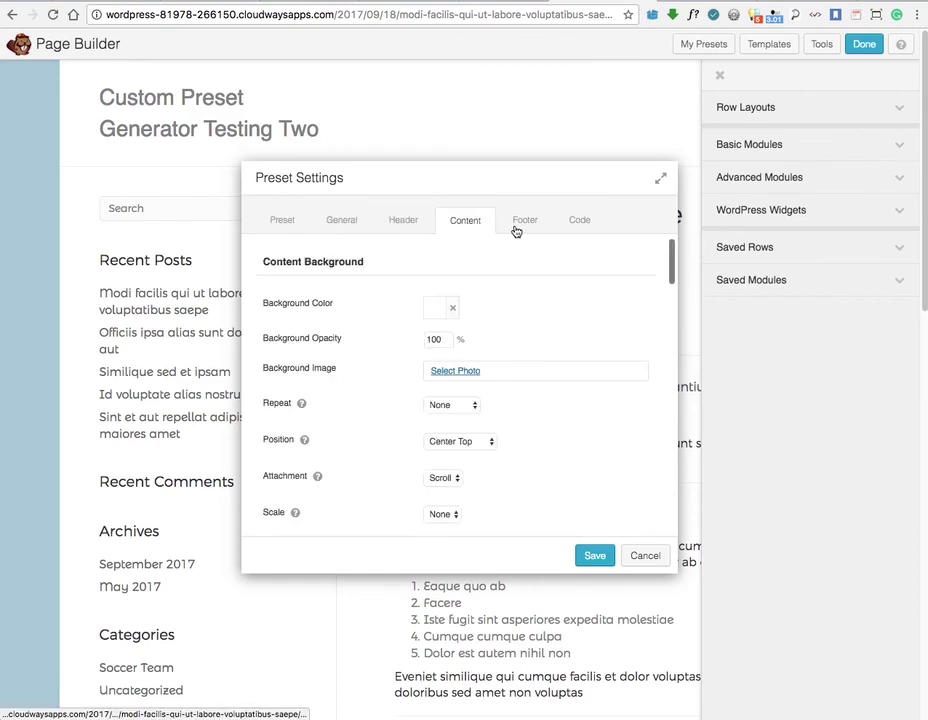
pyautogui.click(600, 557)
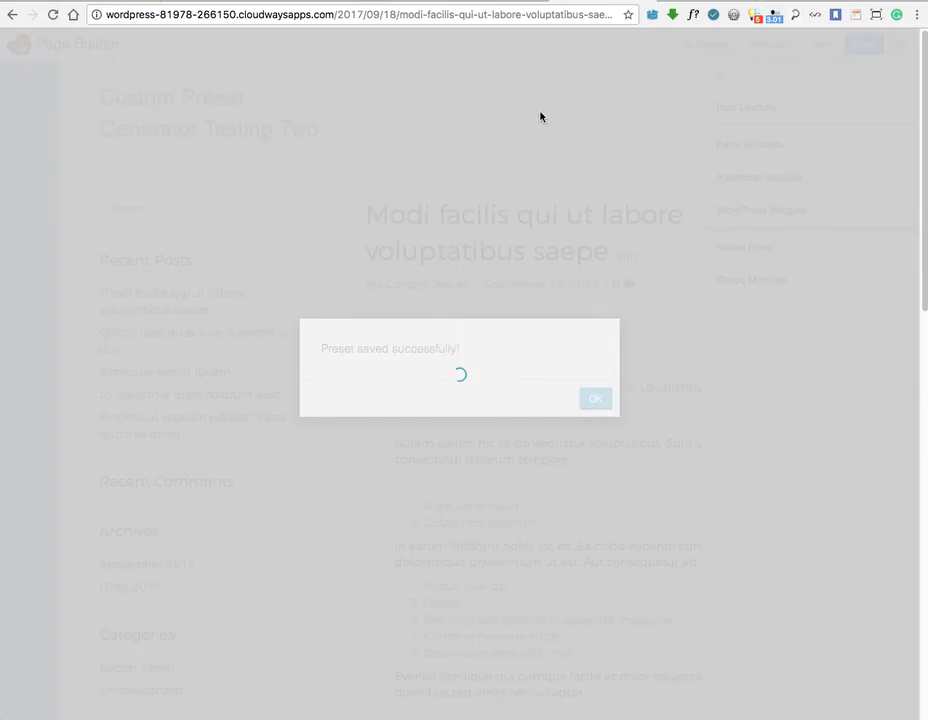